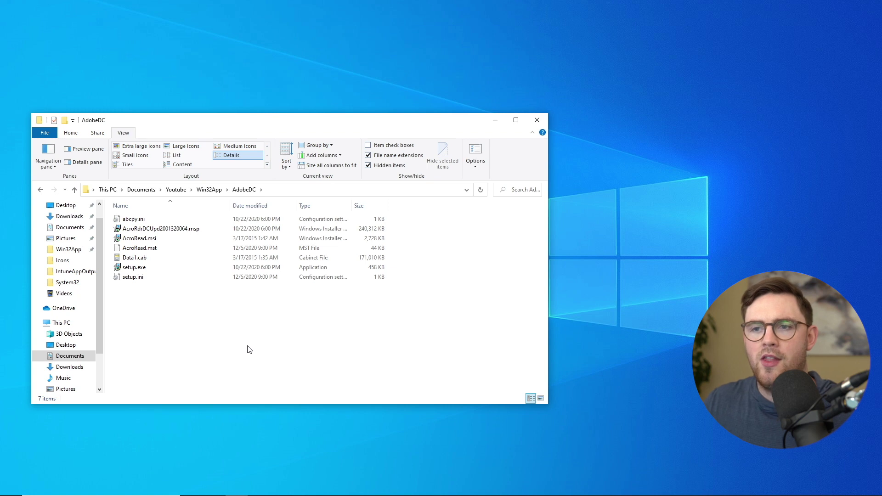
Switch to Notepad and review the Adobe Reader install, uninstall and detection details in AdobeReader-Install-Info.txt.
mouse_move(251, 492)
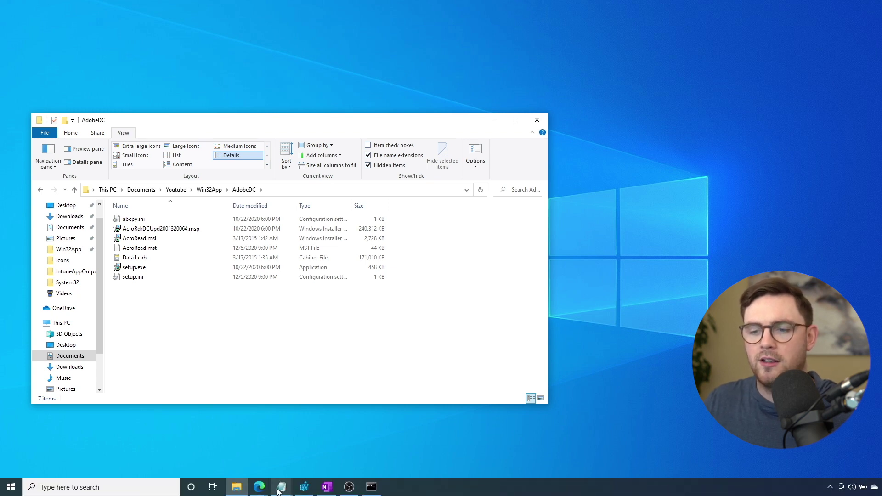
mouse_move(282, 488)
click(255, 462)
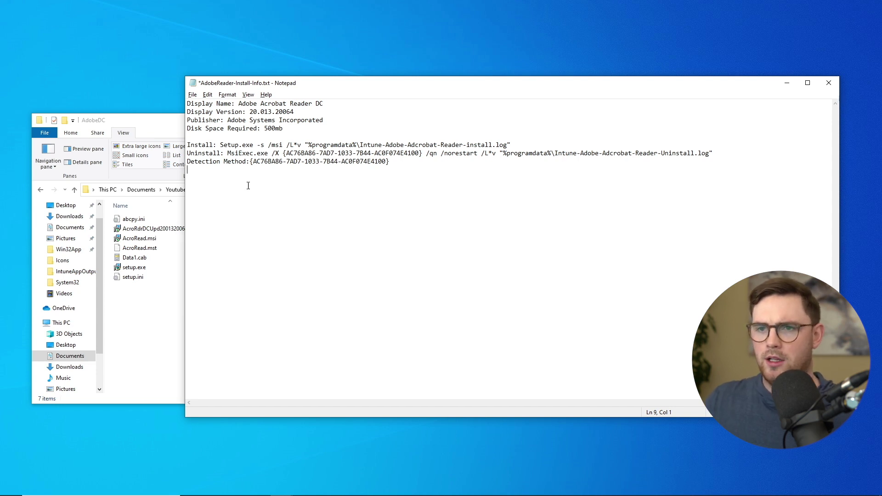
Switch to the Microsoft Docs page in Edge and review the prerequisites and process flow for preparing Win32 app content.
click(174, 304)
mouse_move(257, 491)
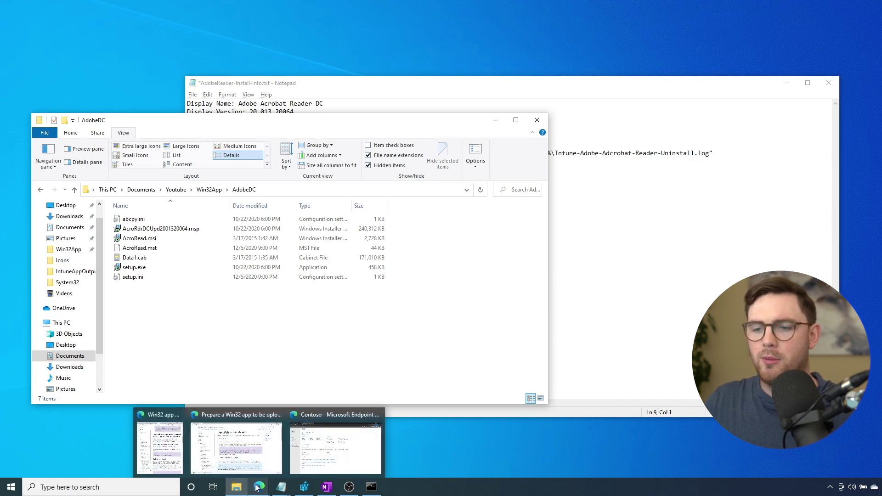
mouse_move(245, 468)
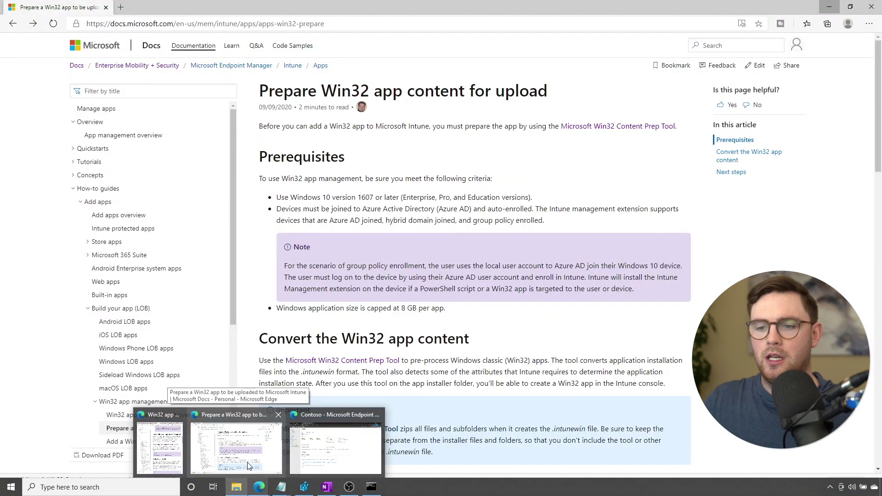
click(248, 466)
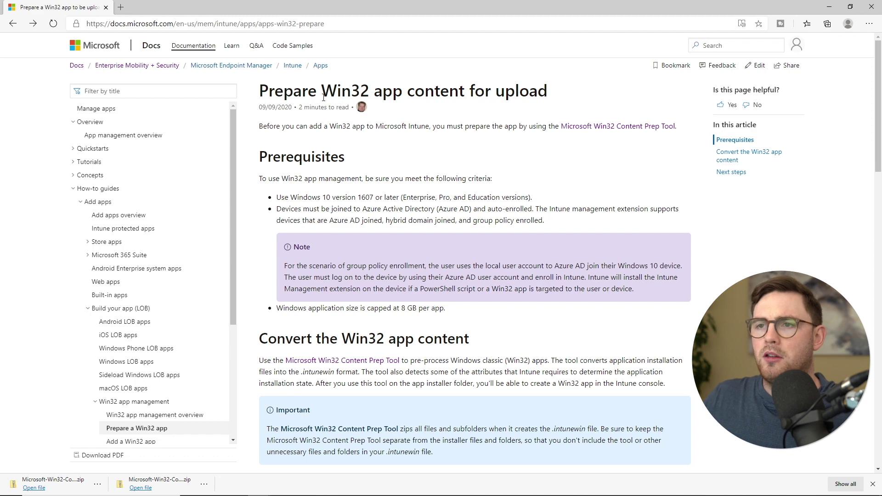
scroll(402, 221, down, 1)
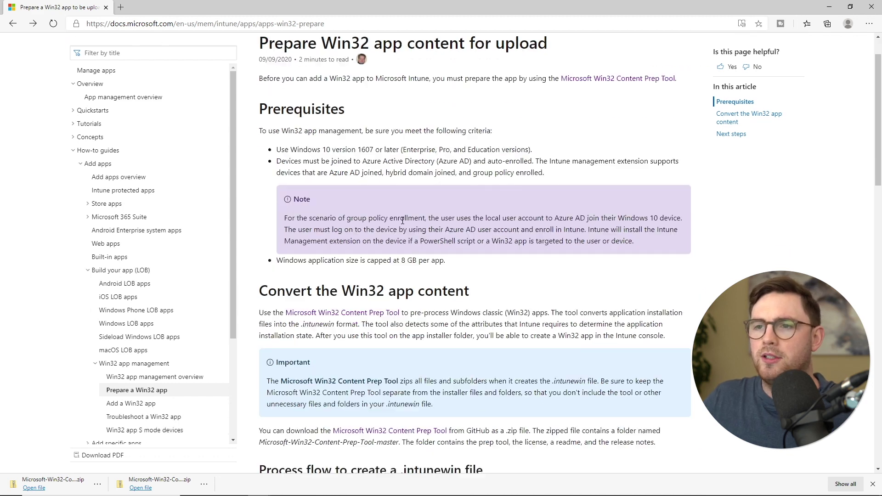
scroll(403, 221, down, 1)
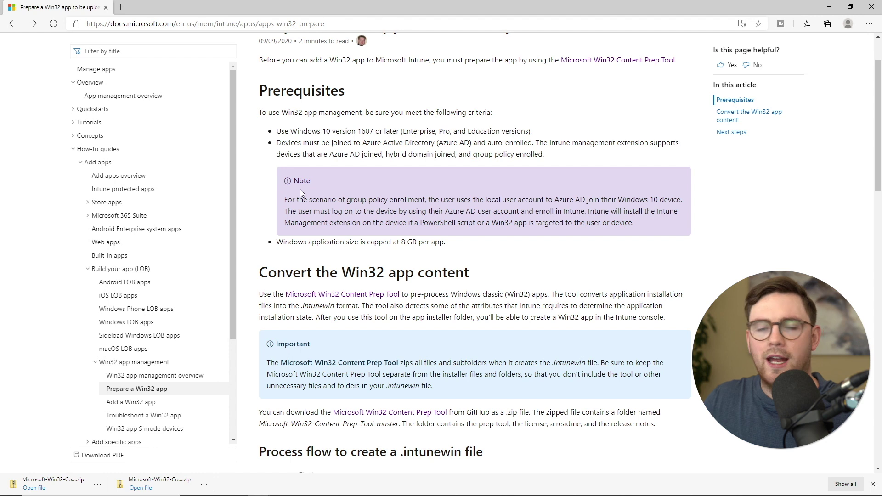
scroll(302, 192, down, 1)
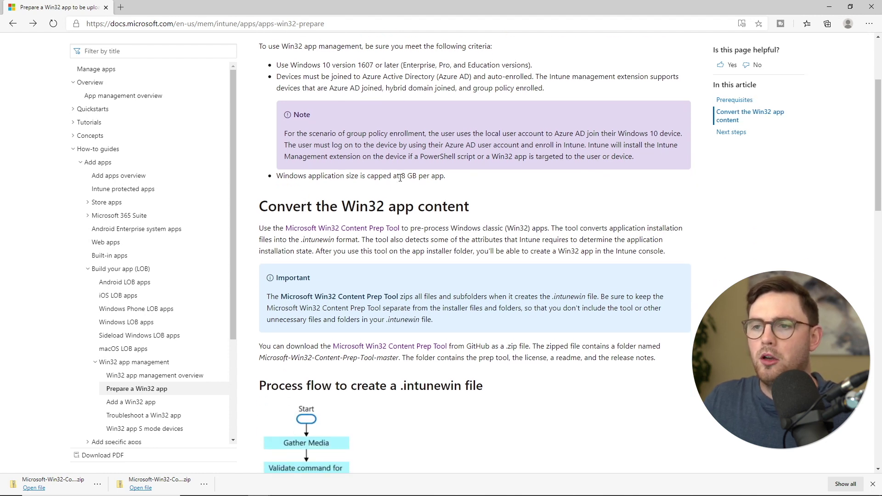
scroll(401, 178, down, 2)
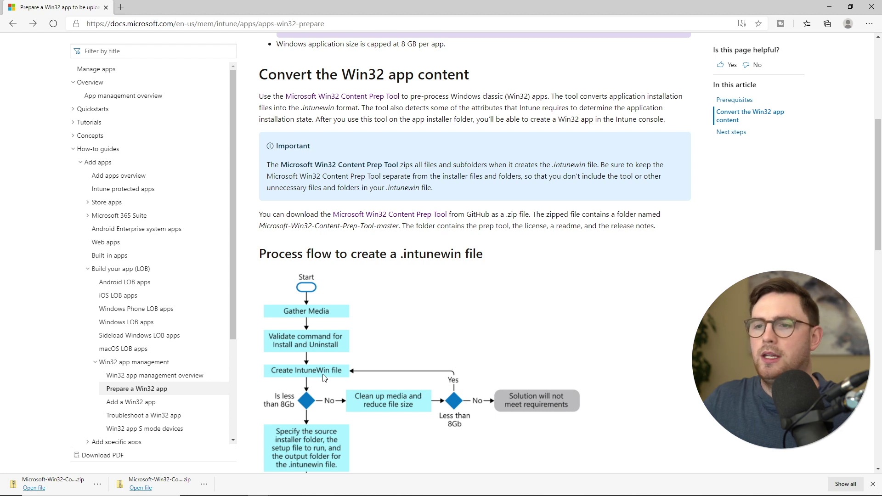
Open the Microsoft Win32 Content Prep Tool repository on GitHub and download it as a ZIP file.
click(368, 219)
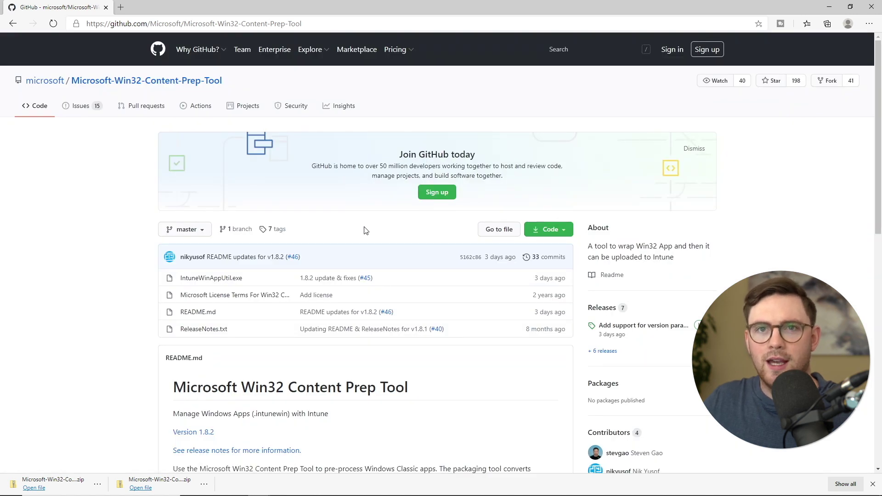
click(561, 232)
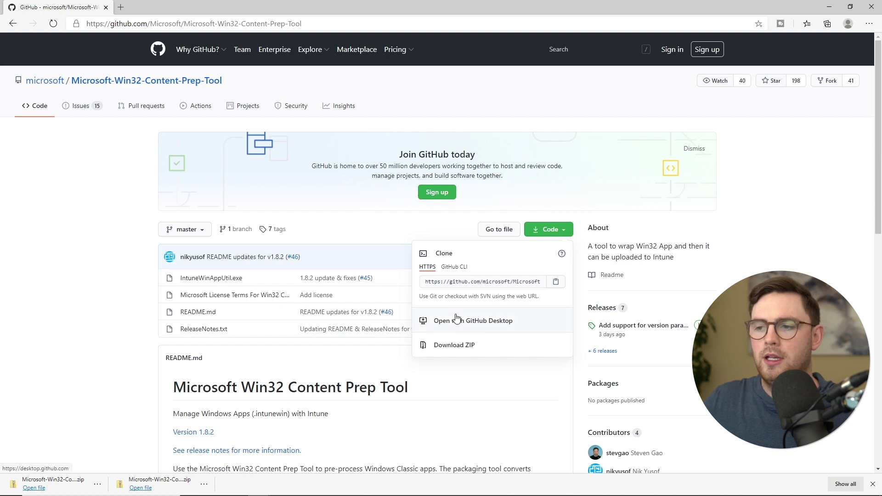
click(467, 354)
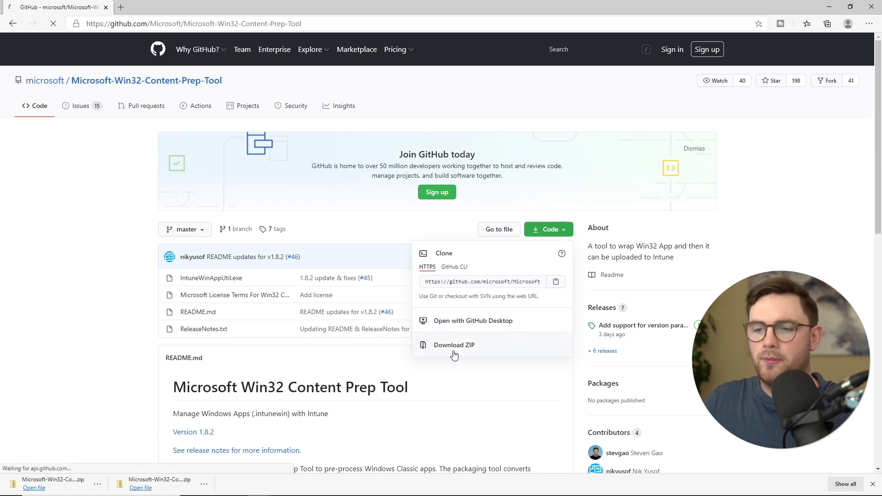
Examine the Content Prep Tool's README for its sample commands, and minimize the browser.
scroll(116, 349, down, 3)
scroll(157, 342, down, 3)
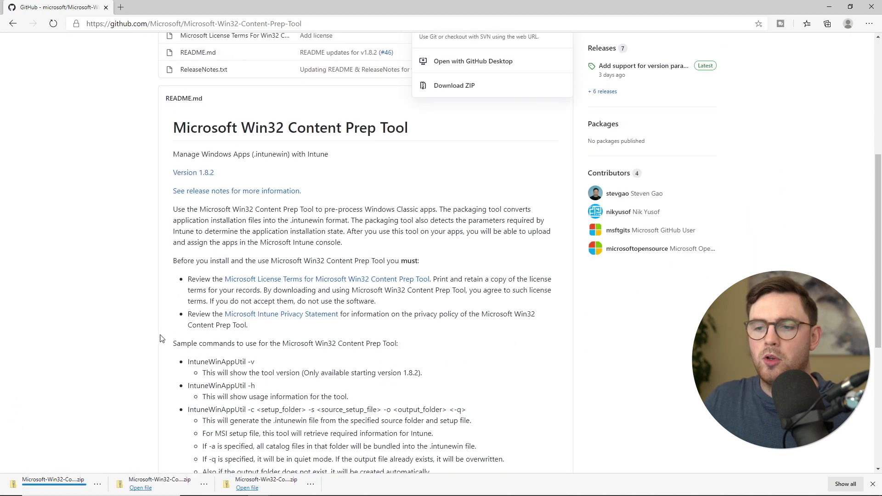
scroll(185, 312, down, 1)
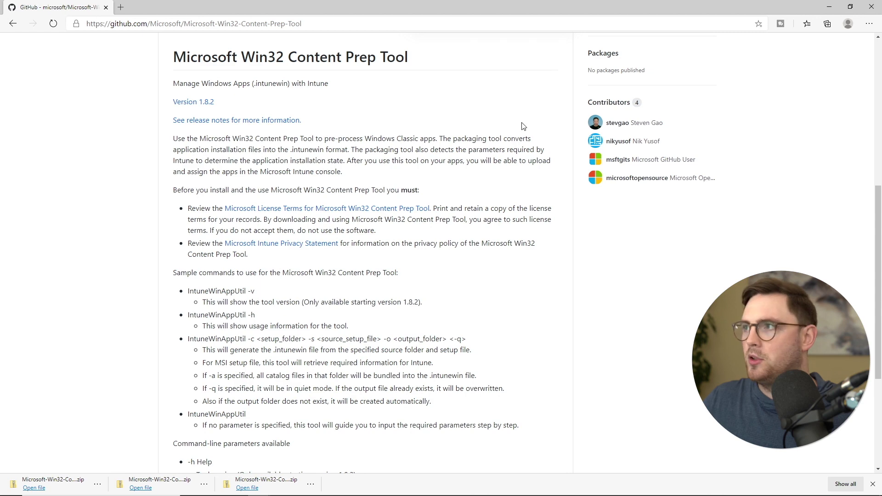
click(830, 7)
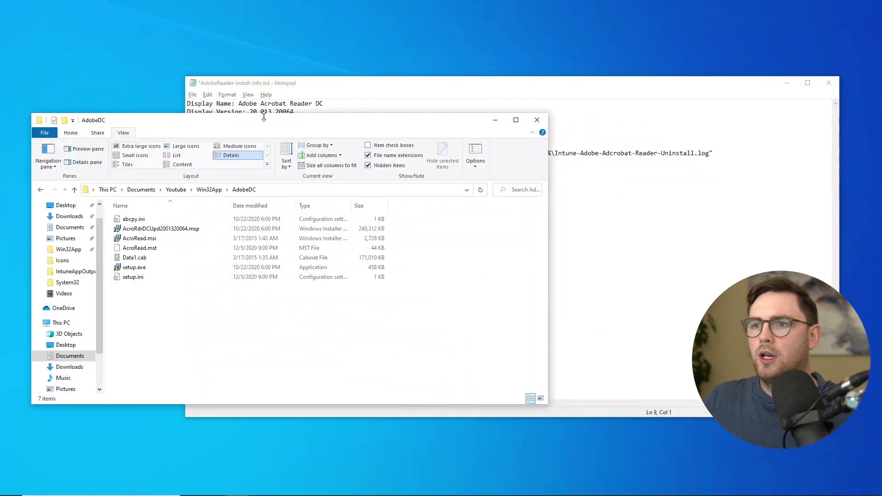
Extract Microsoft-Win32-Content-Prep-Tool-master.zip in the Downloads folder and open the extracted tool folder.
click(68, 217)
right_click(166, 237)
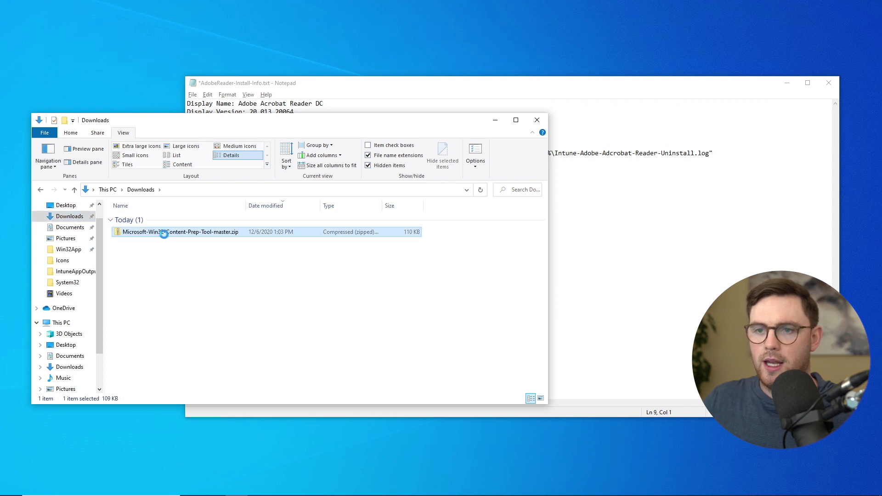
click(184, 275)
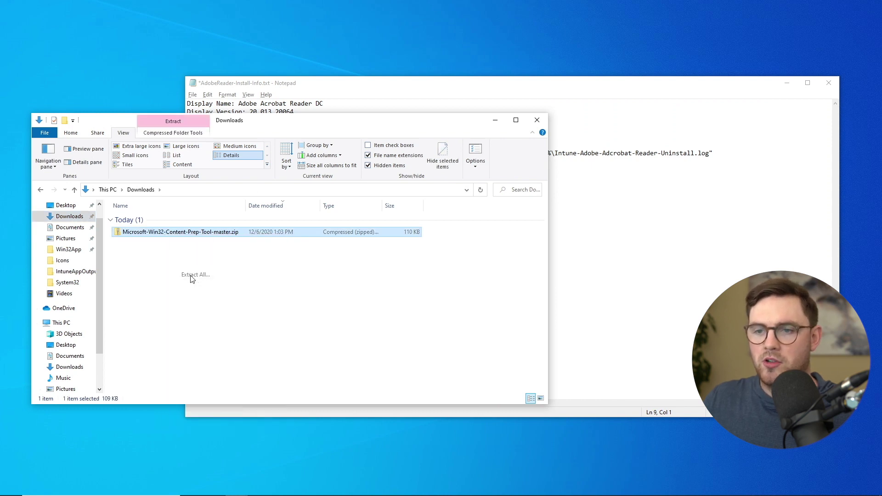
click(524, 341)
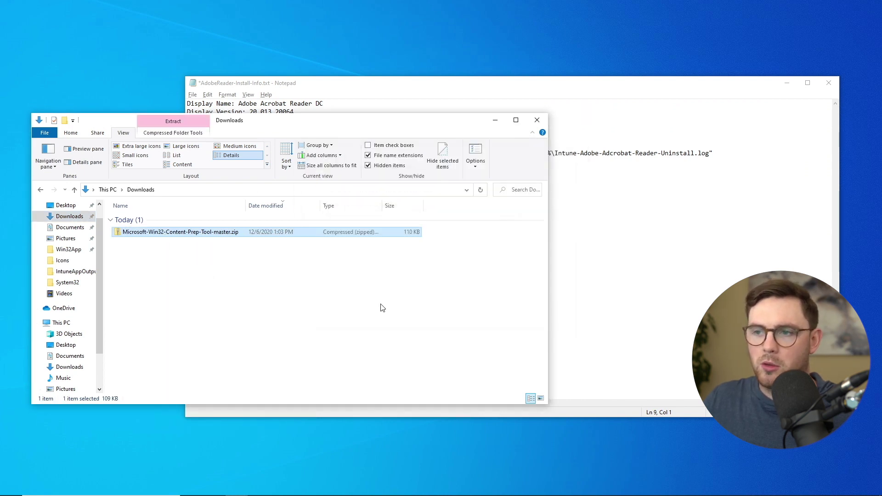
double_click(139, 209)
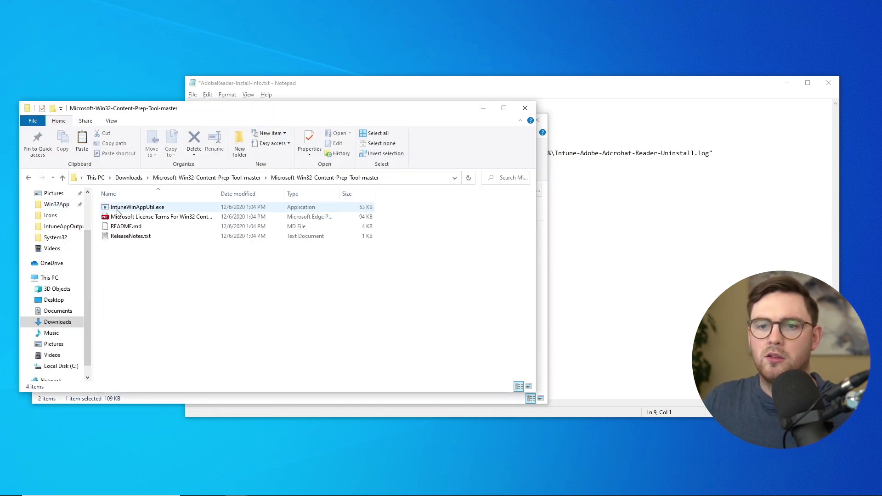
Copy IntuneWinAppUtil.exe from the extracted folder into the Win32App folder.
click(143, 211)
right_click(143, 212)
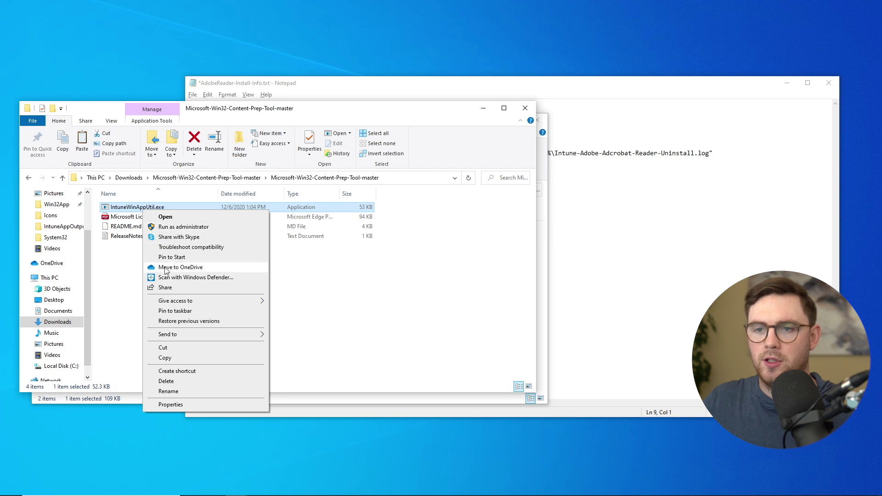
click(169, 361)
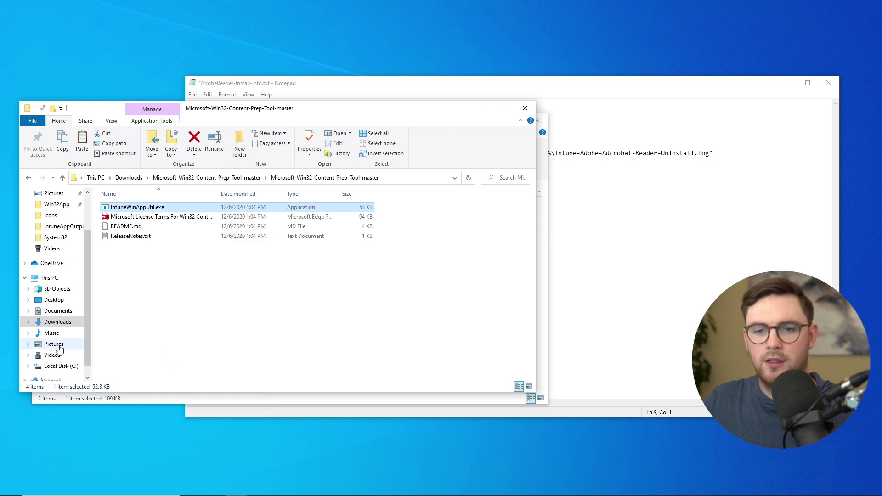
click(56, 205)
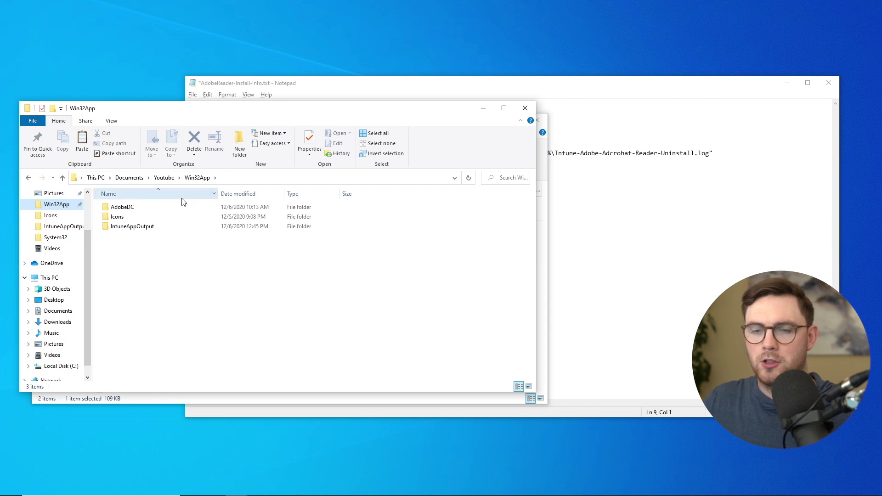
right_click(132, 246)
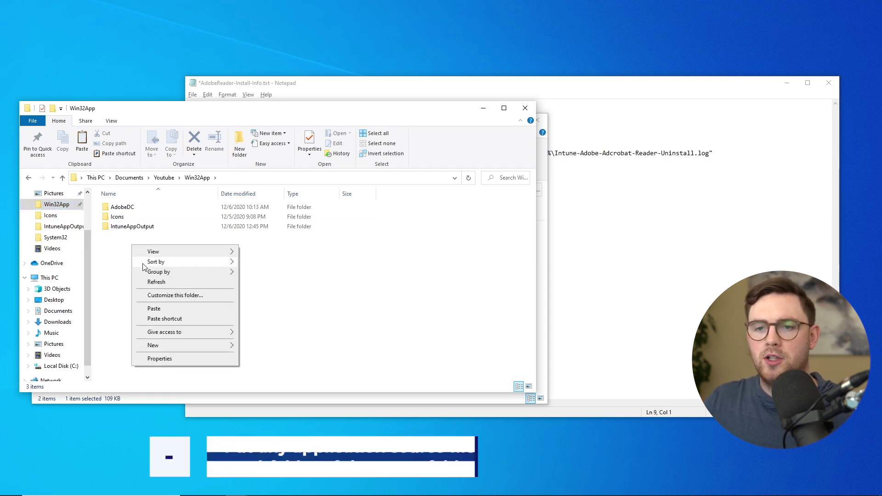
click(163, 312)
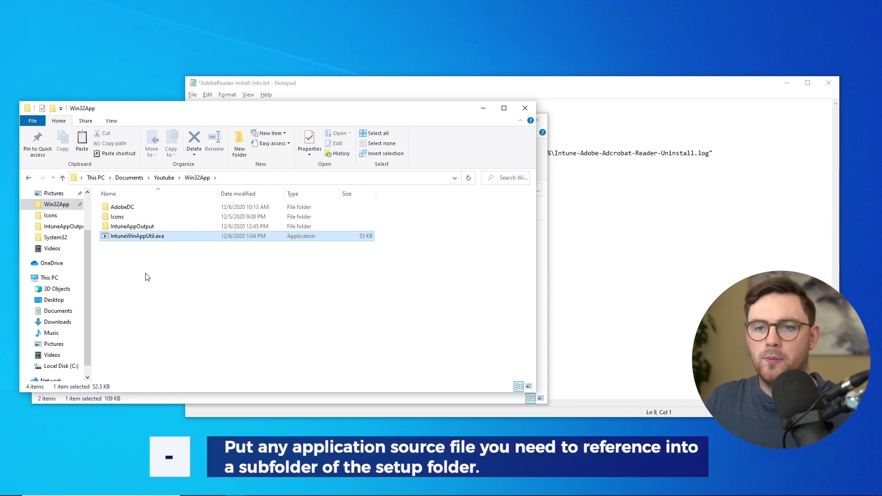
Check the installer source files in the AdobeDC subfolder and return to the Win32App folder.
double_click(124, 208)
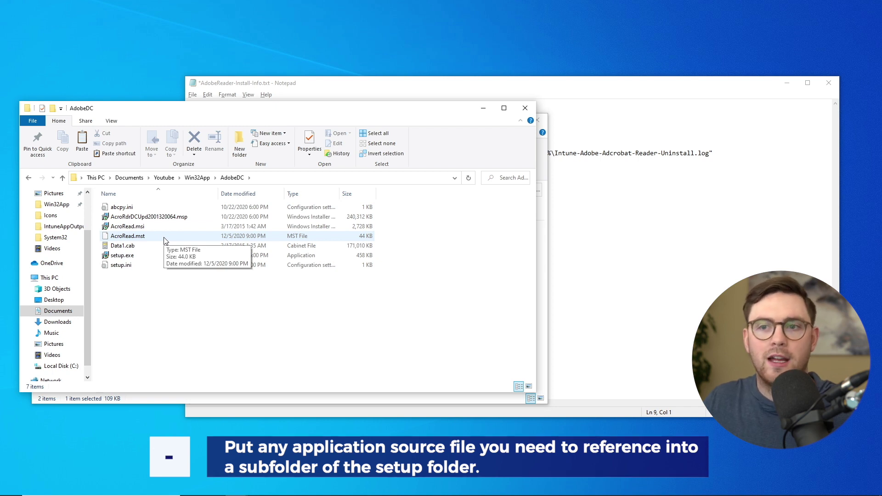
key(alt+Up)
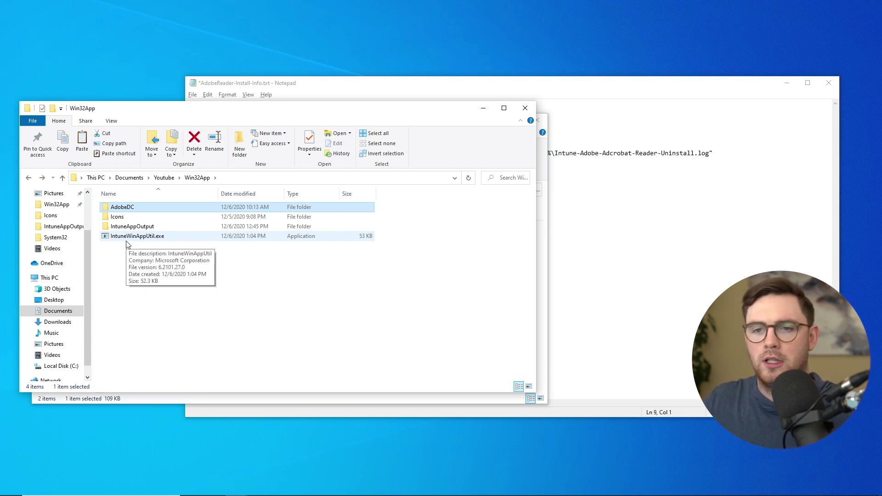
click(150, 259)
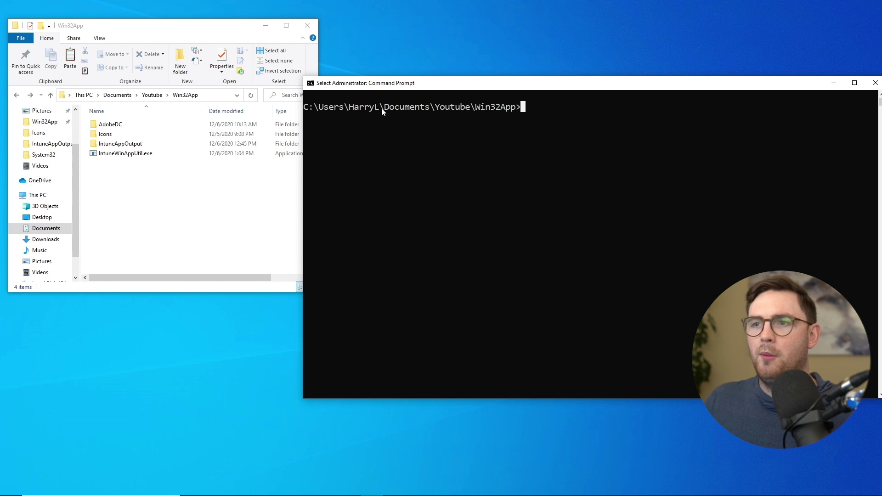
Run IntuneWinAppUtil.exe from the Win32App folder in the administrator Command Prompt.
click(534, 115)
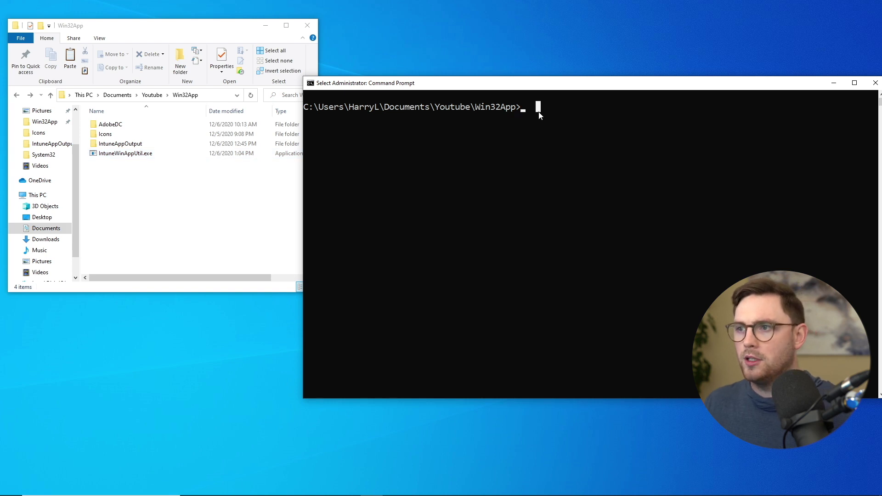
text(int)
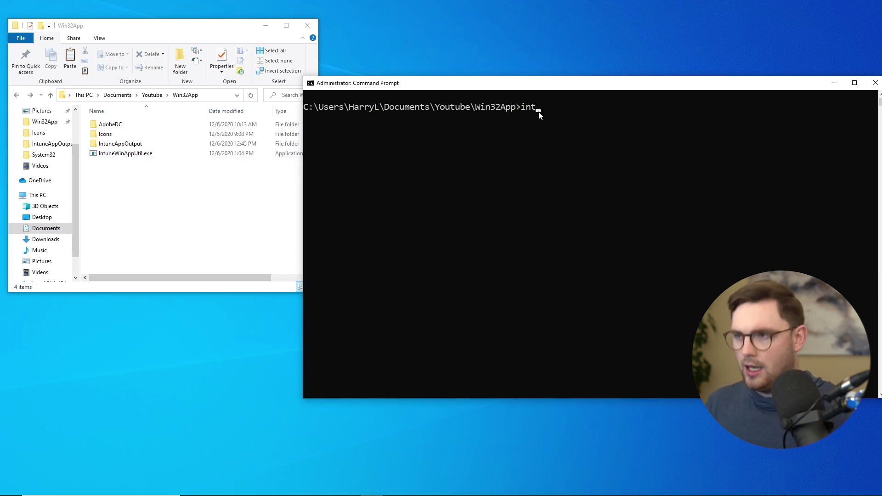
key(Tab)
key(Tab)
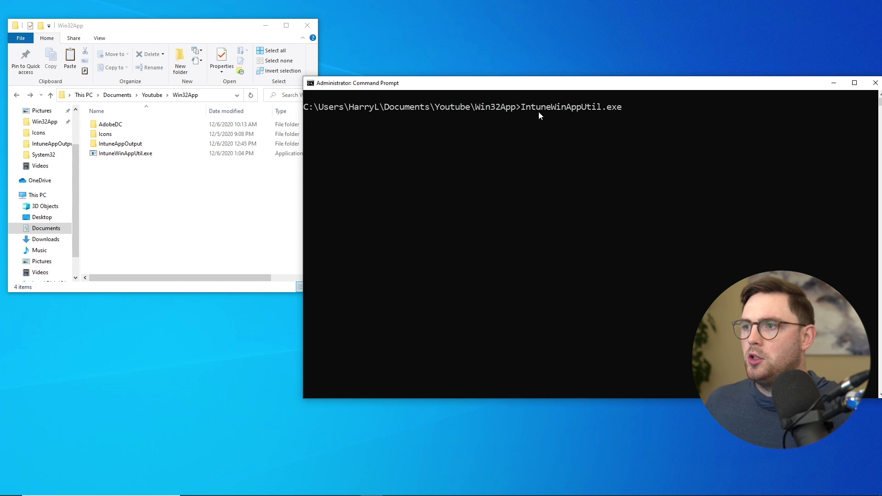
key(Return)
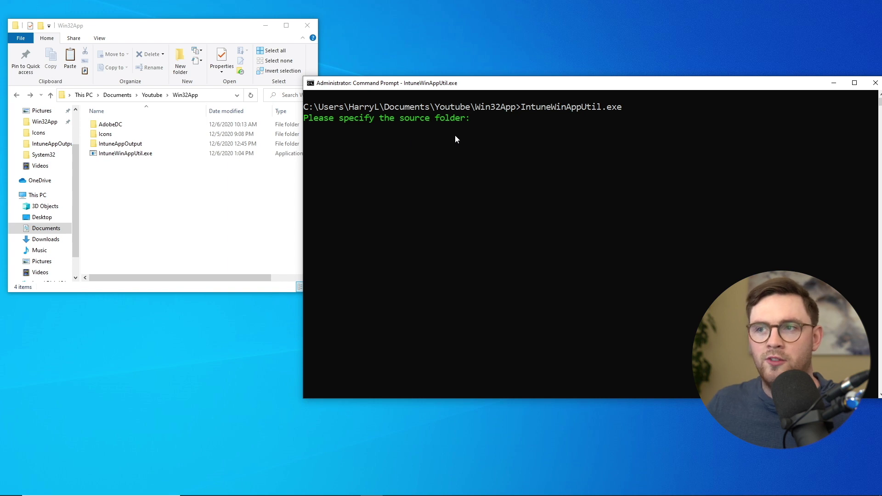
Copy the AdobeDC folder's full path from File Explorer and submit it as the packaging tool's source folder.
double_click(128, 130)
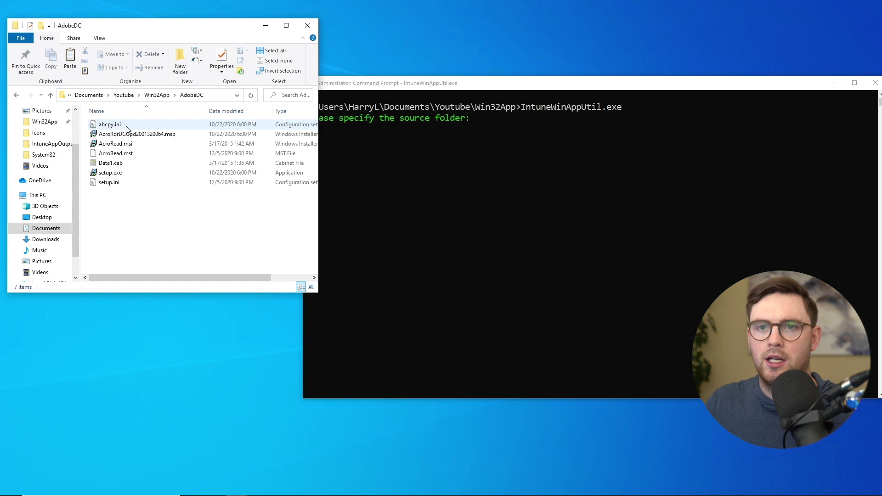
click(223, 98)
right_click(177, 95)
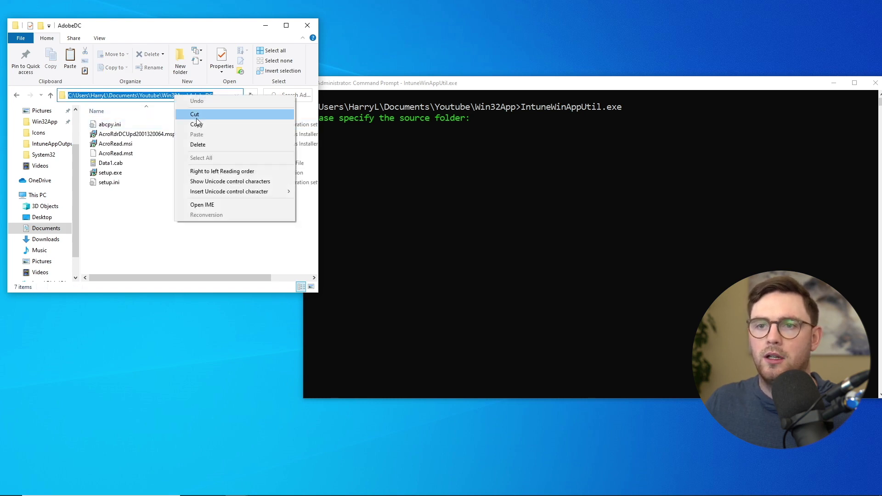
click(203, 127)
click(489, 126)
key(ctrl+v)
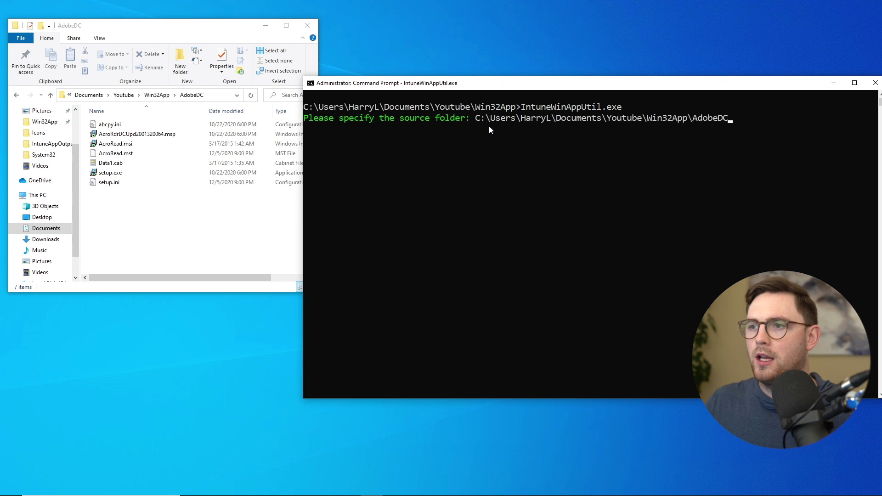
key(Return)
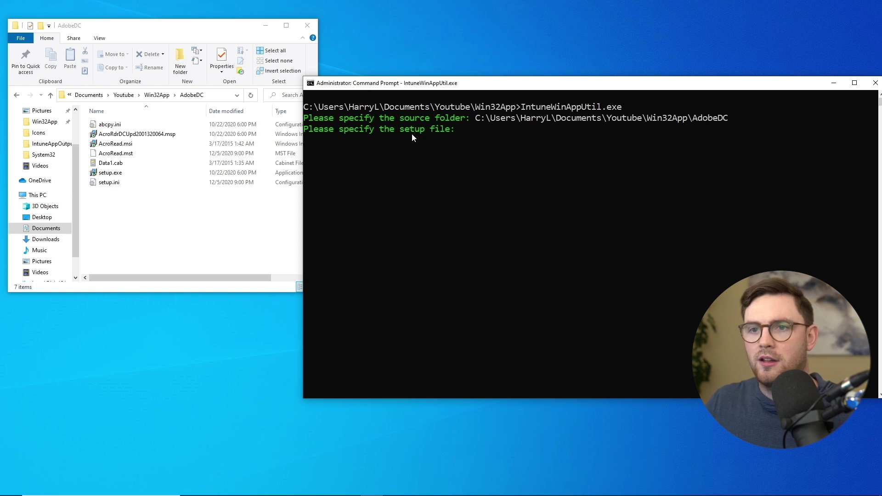
Copy the MSI installer's file name from the AdobeDC folder and submit AcroRead.msi as the packaging tool's setup file.
click(191, 198)
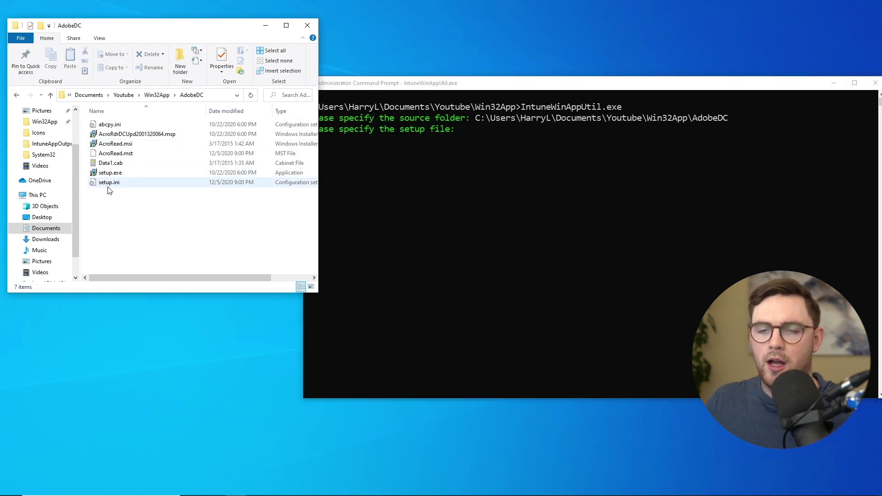
right_click(121, 148)
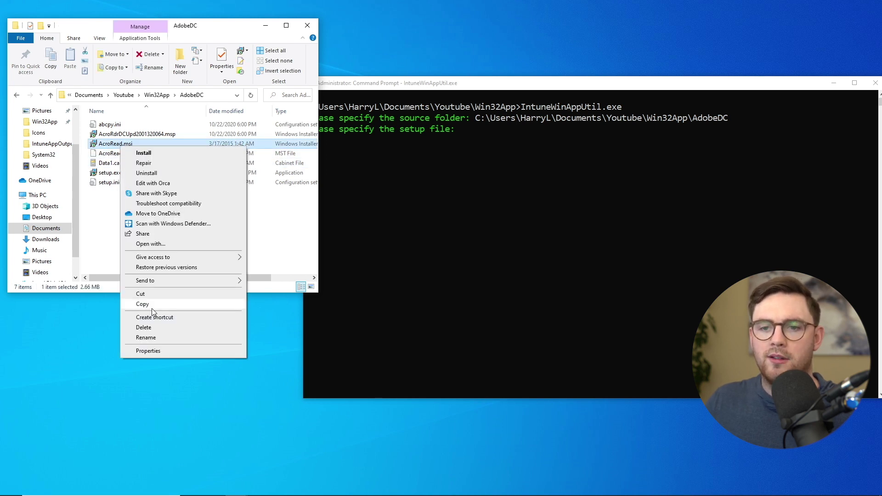
click(145, 338)
key(ctrl+a)
click(157, 235)
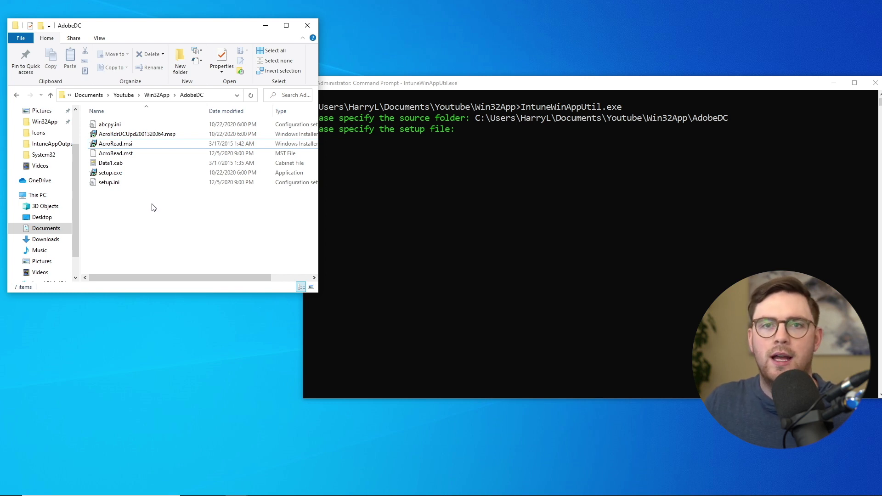
click(479, 145)
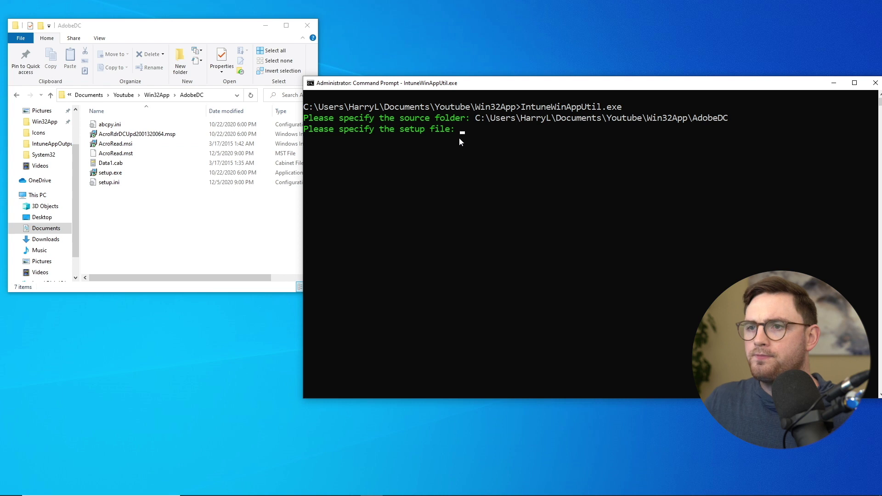
text(AcroRead.msi)
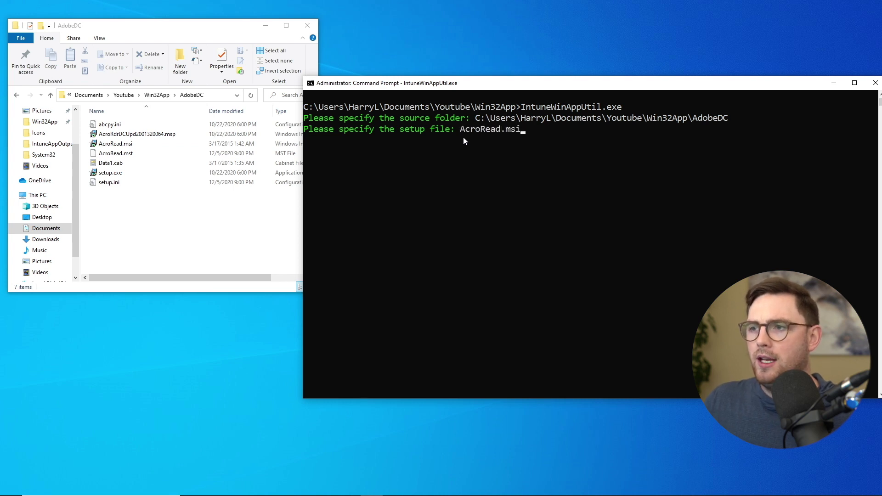
key(Return)
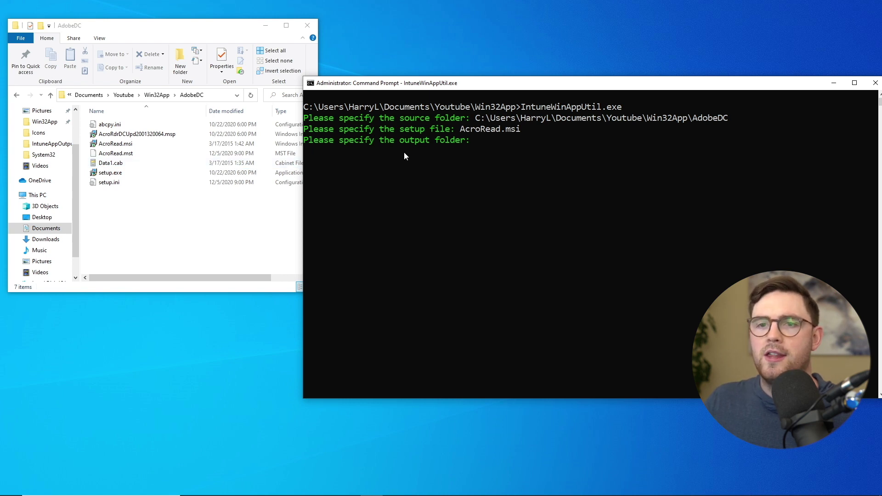
Copy the full path of the IntuneAppOutput folder inside Win32App and submit it as the packaging tool's output folder.
click(188, 230)
key(alt+Left)
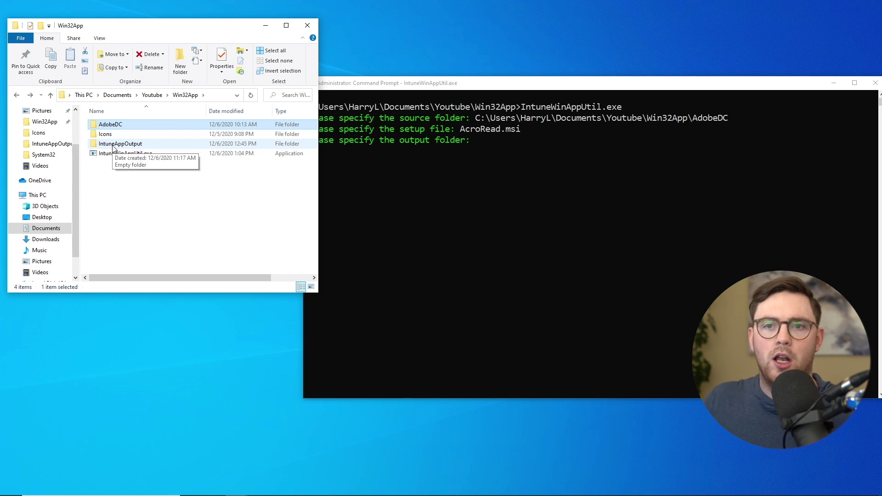
double_click(134, 144)
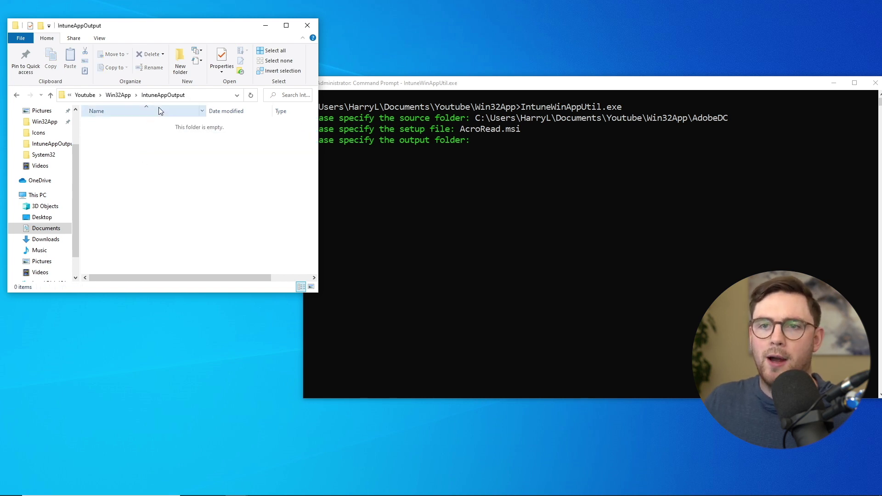
click(199, 96)
right_click(166, 96)
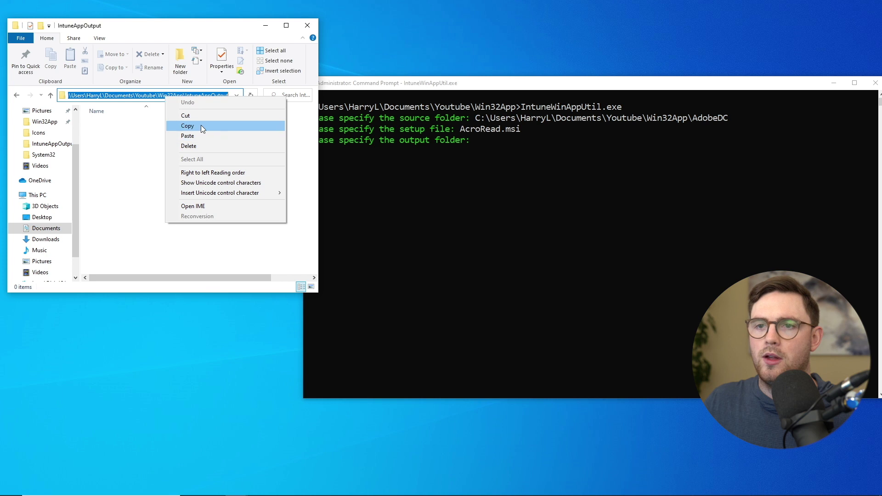
click(200, 125)
click(508, 152)
right_click(492, 150)
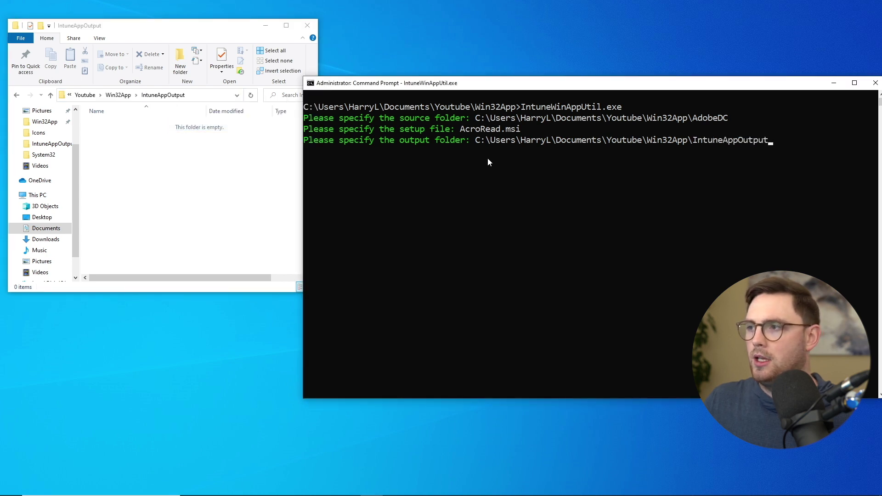
key(Return)
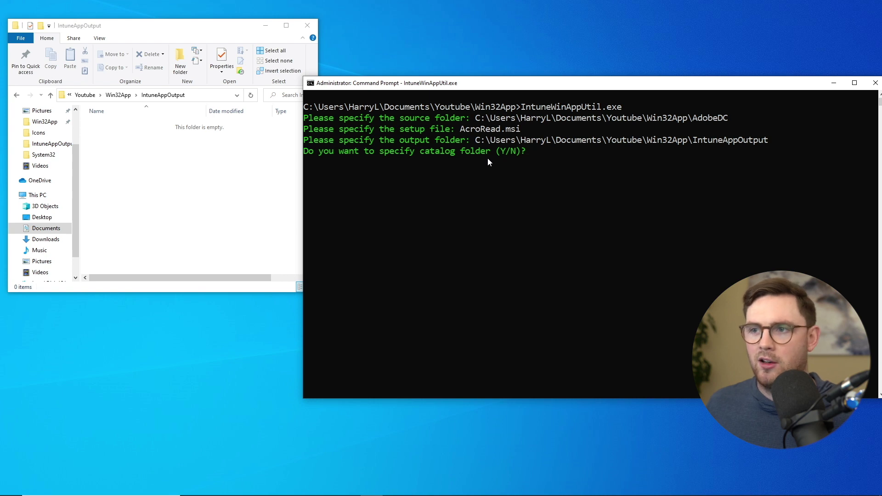
Answer N to specifying a catalog folder, let the package build, and check AcroRead.intunewin in the IntuneAppOutput folder.
text(N)
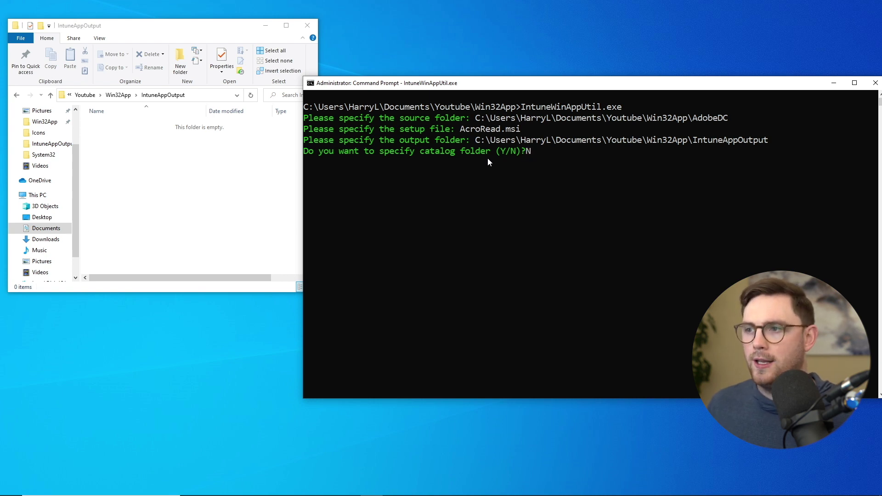
key(Return)
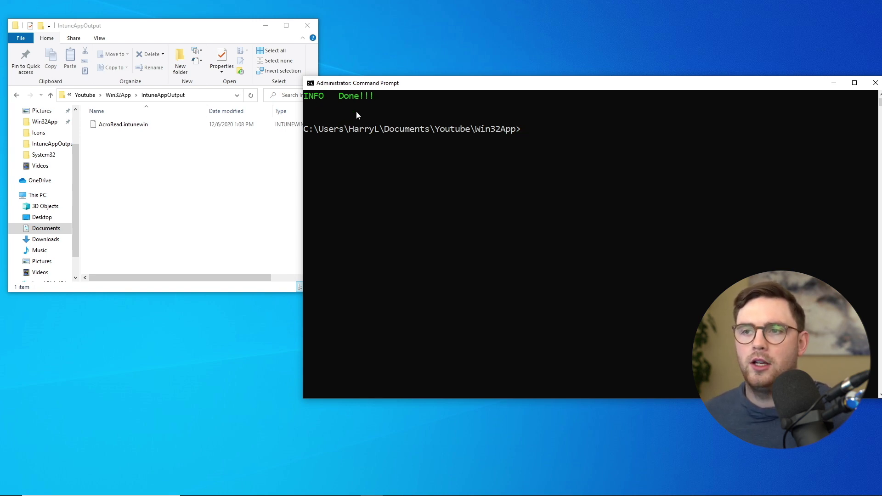
click(131, 207)
mouse_move(101, 130)
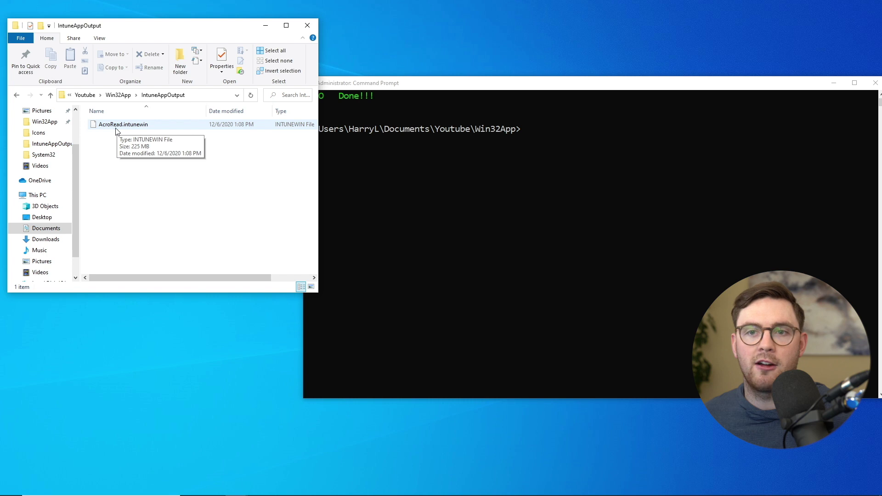
click(130, 131)
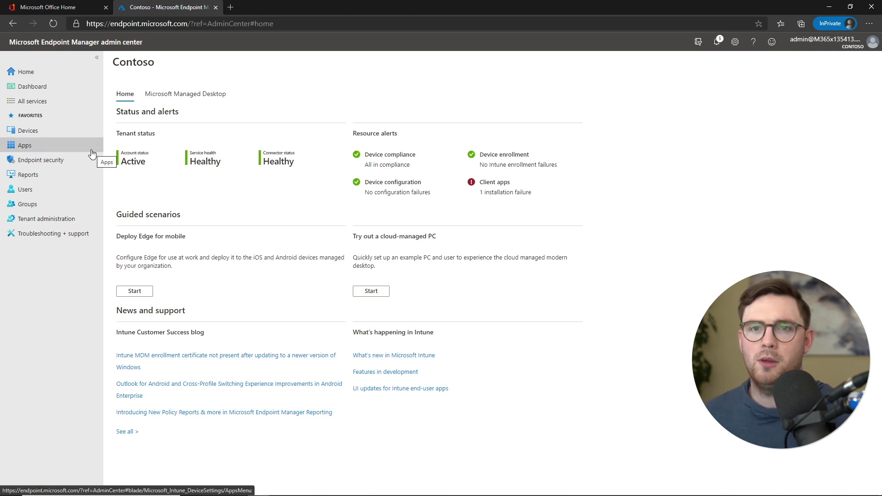
In the Microsoft Endpoint Manager admin center, start adding a Windows app with the app type Windows app (Win32).
click(45, 148)
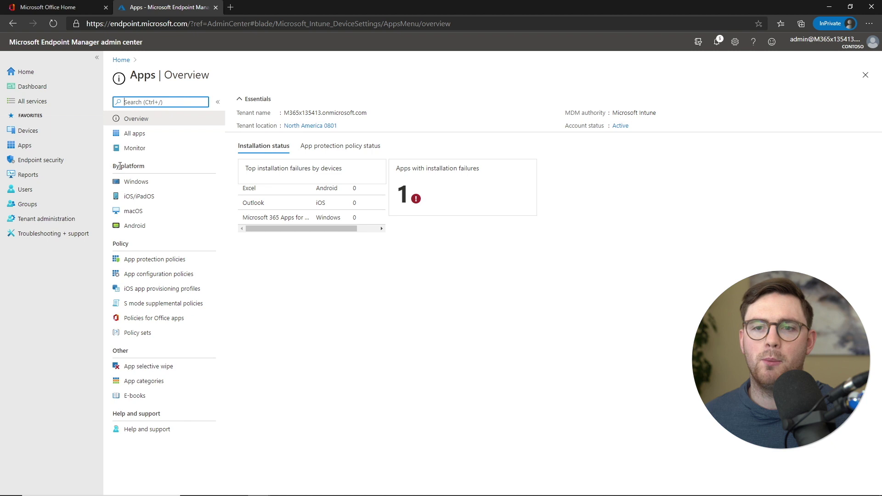
click(147, 184)
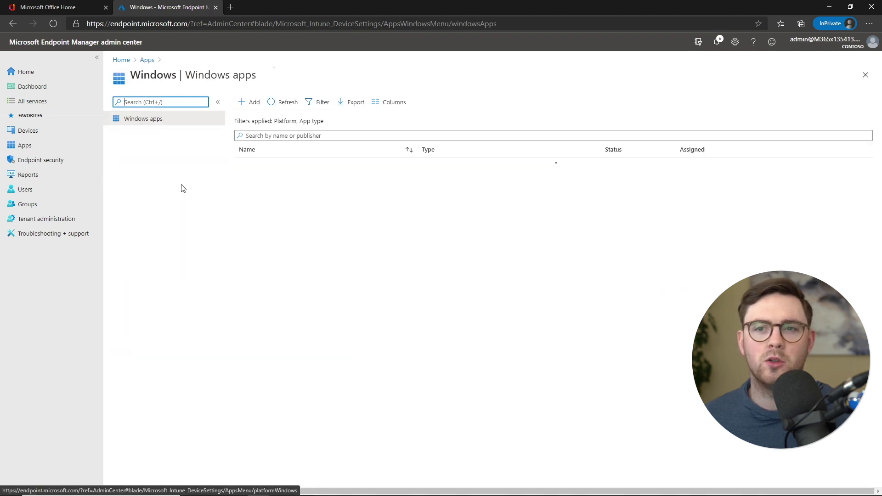
click(252, 103)
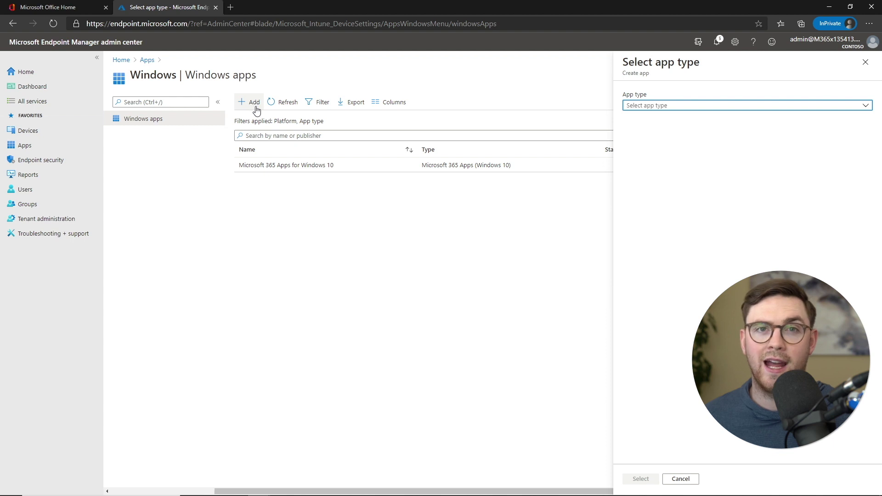
click(717, 108)
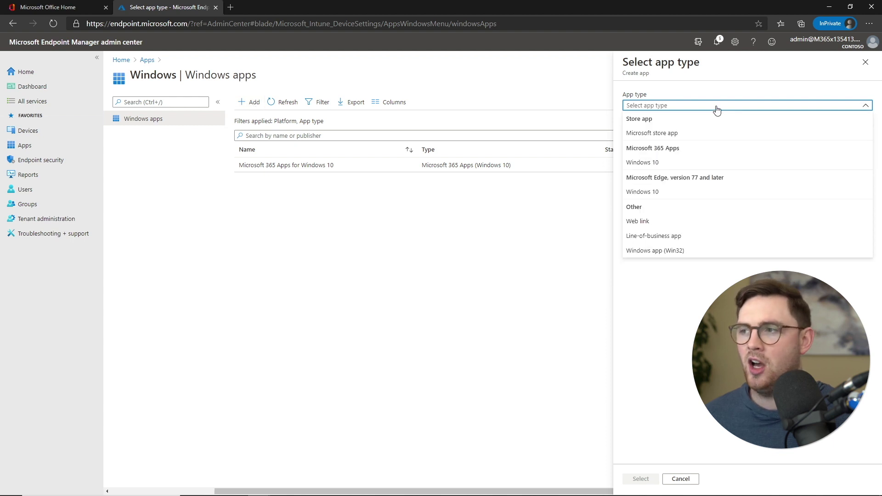
click(648, 252)
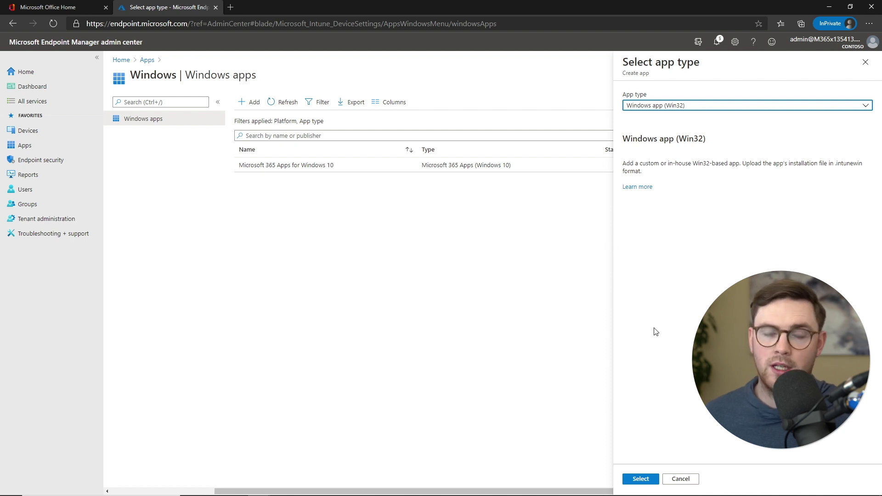
click(640, 479)
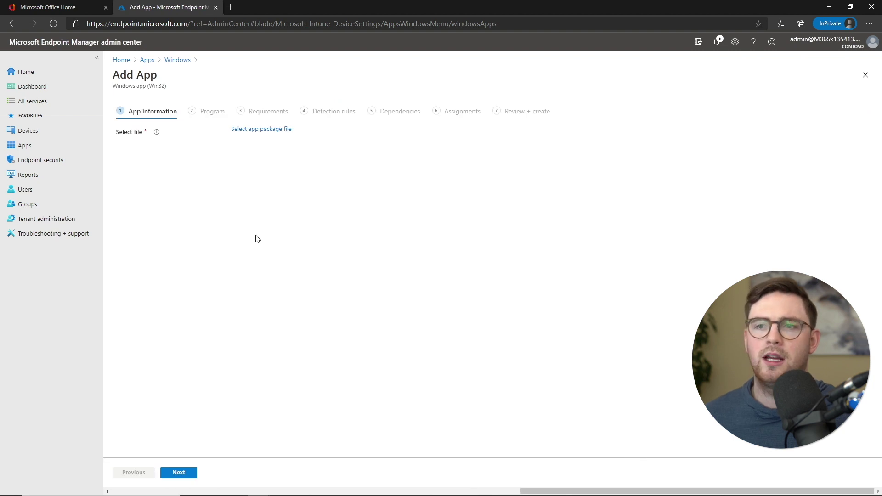
Choose AcroRead.intunewin from the Win32App\IntuneAppOutput folder as the app package file and confirm it.
click(259, 133)
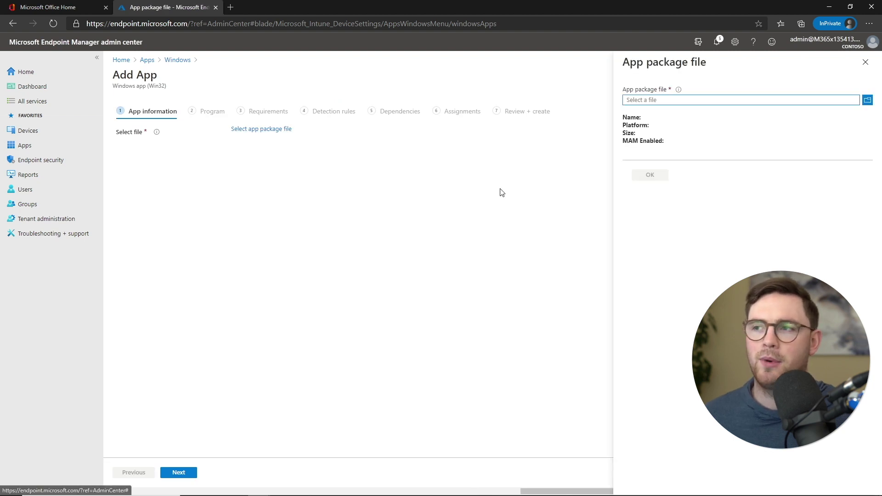
click(867, 101)
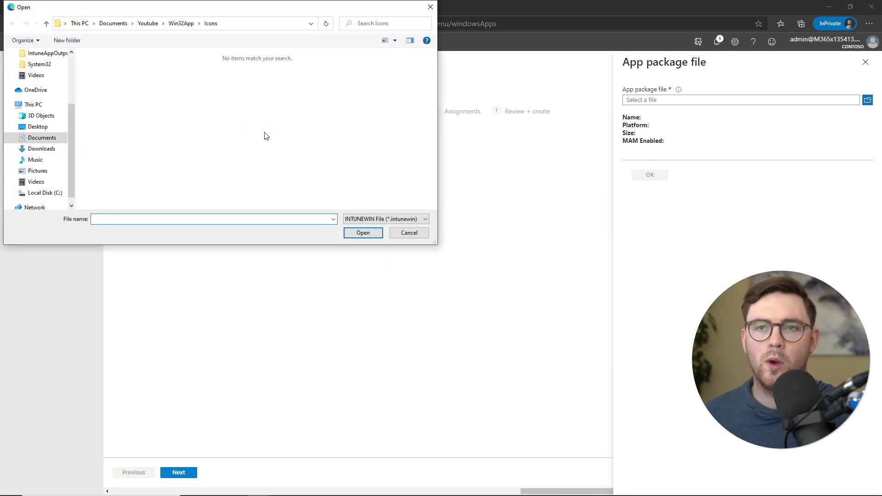
click(185, 25)
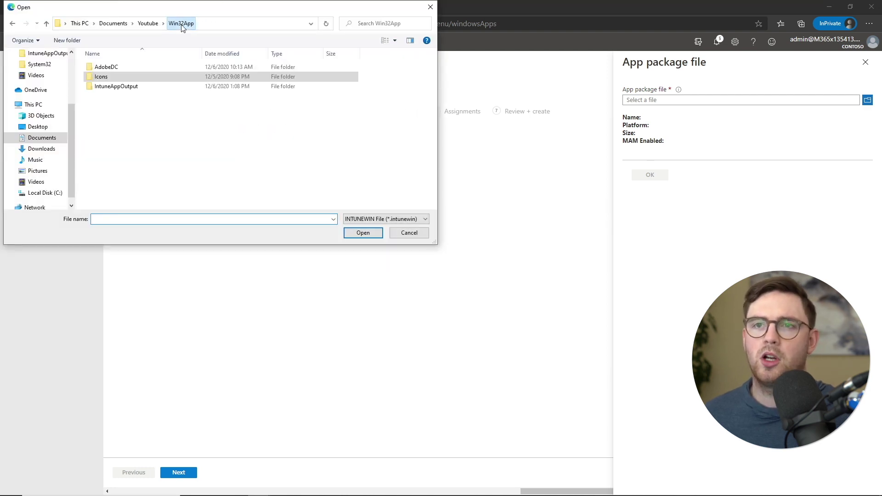
double_click(120, 89)
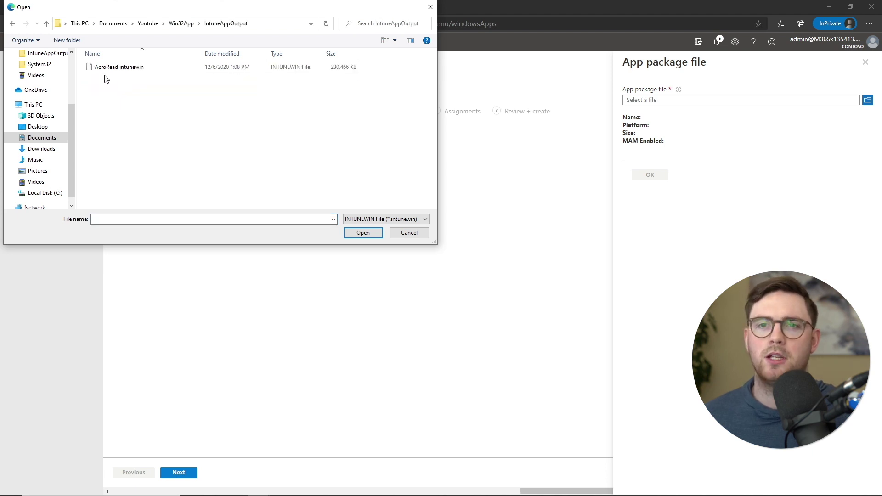
double_click(128, 68)
click(664, 186)
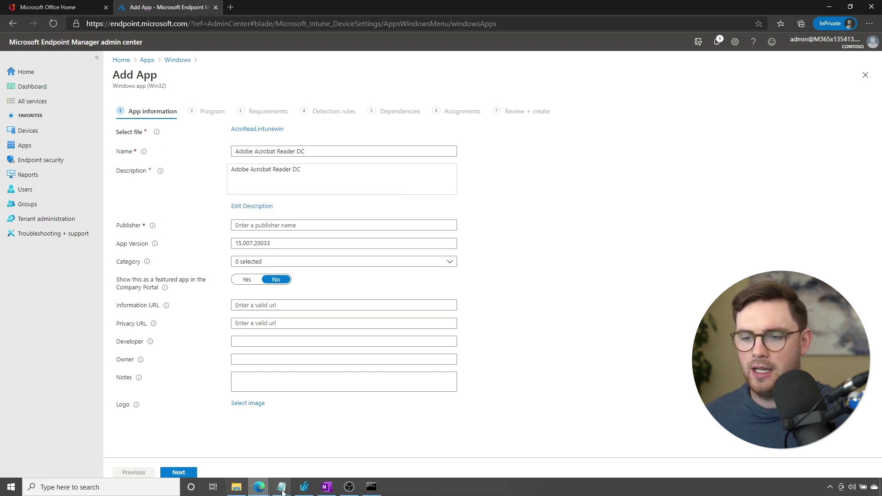
Copy the publisher from AdobeReader-Install-Info.txt in Notepad and set the app's publisher to Adobe Systems Incorporated.
mouse_move(281, 487)
click(237, 449)
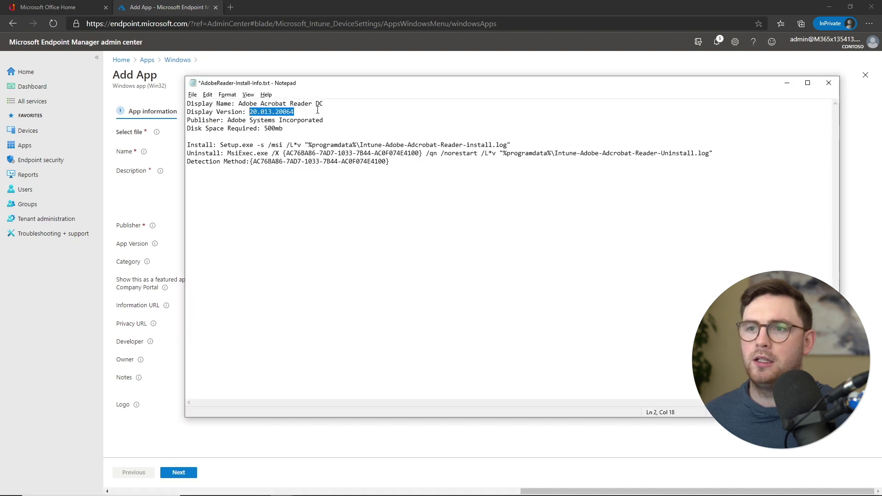
drag(324, 120, 228, 120)
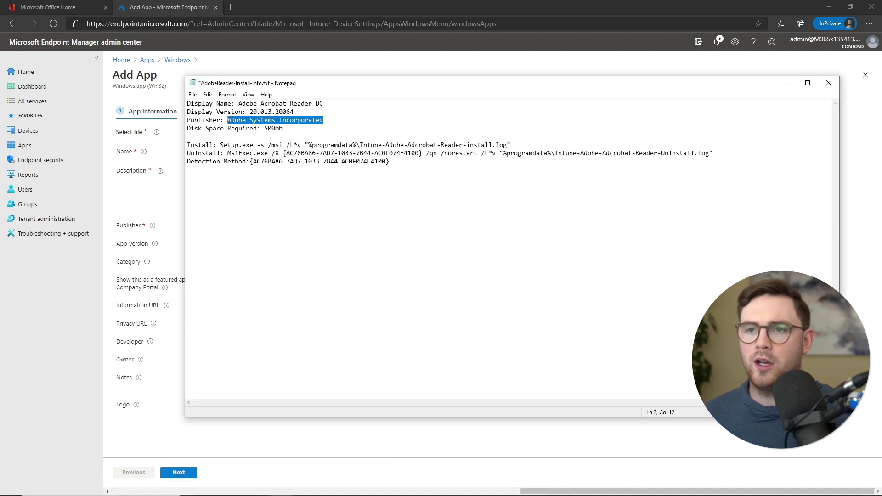
right_click(237, 121)
click(260, 150)
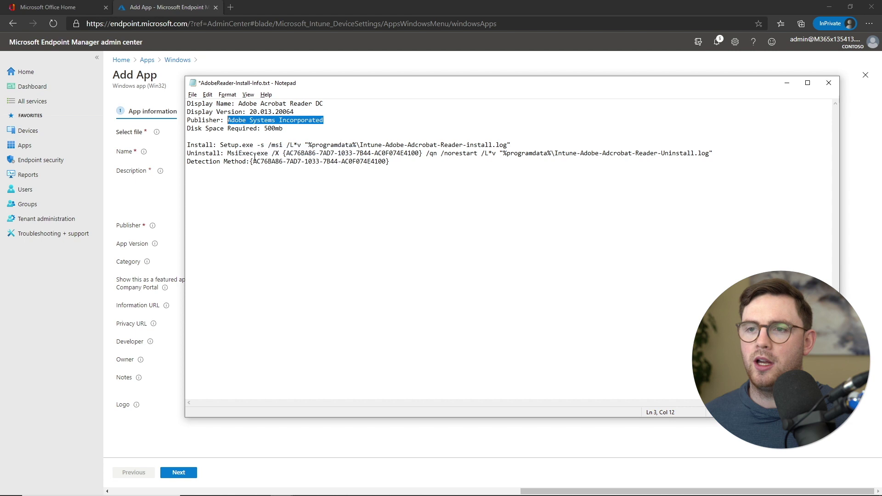
click(135, 214)
click(276, 221)
key(ctrl+v)
Copy the display version from the AdobeReader-Install-Info.txt notes and replace the app version with 20.013.20064.
click(279, 247)
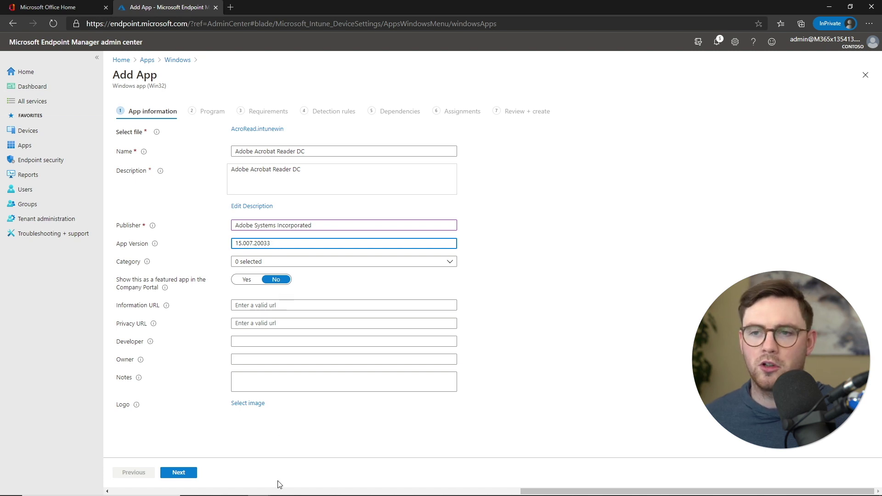
mouse_move(269, 495)
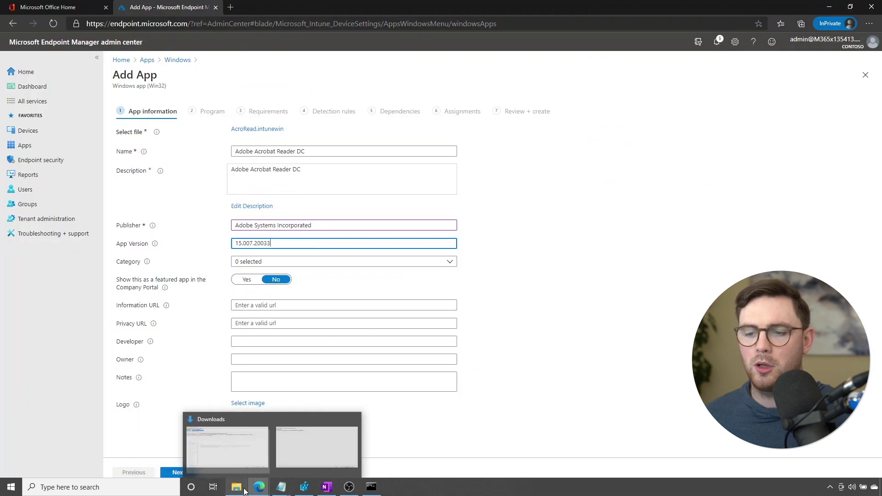
click(265, 468)
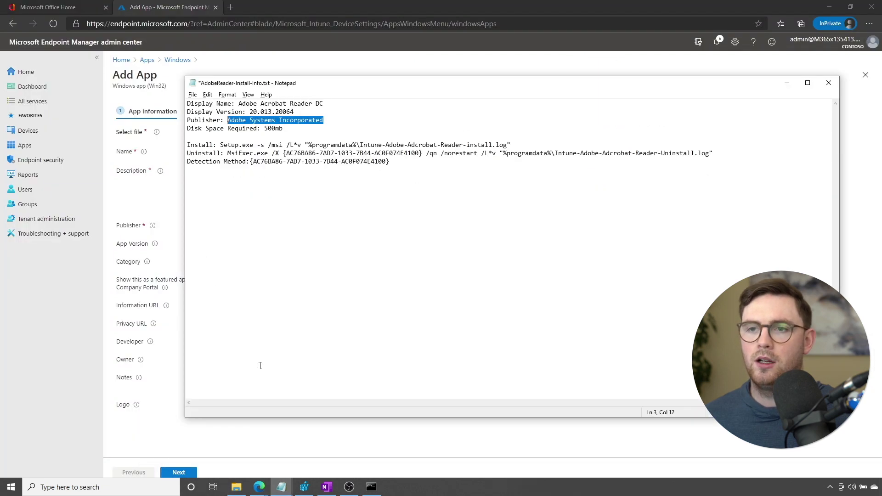
drag(293, 114, 249, 112)
right_click(259, 114)
click(278, 141)
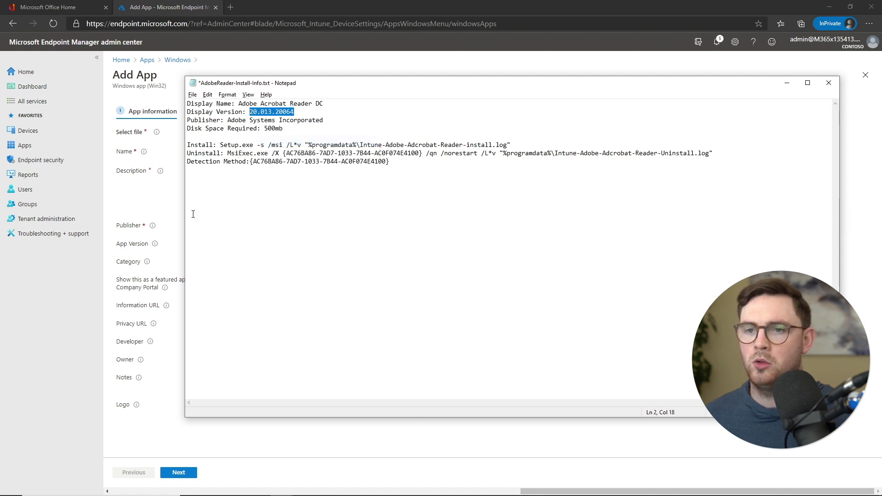
click(170, 209)
click(280, 245)
drag(281, 245, 155, 237)
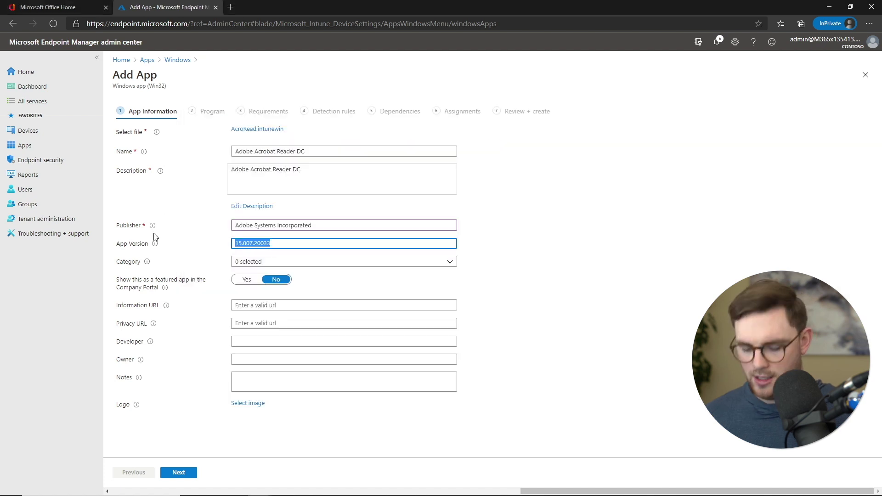
key(ctrl+v)
click(196, 272)
click(298, 264)
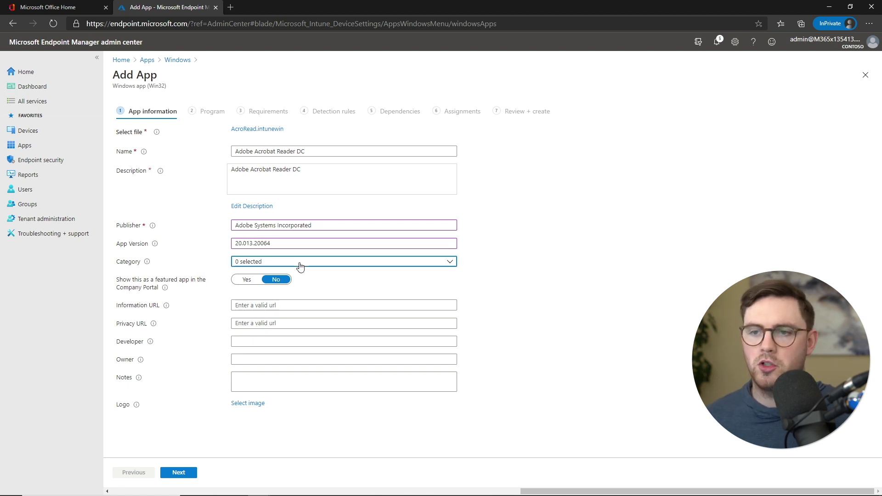
click(497, 341)
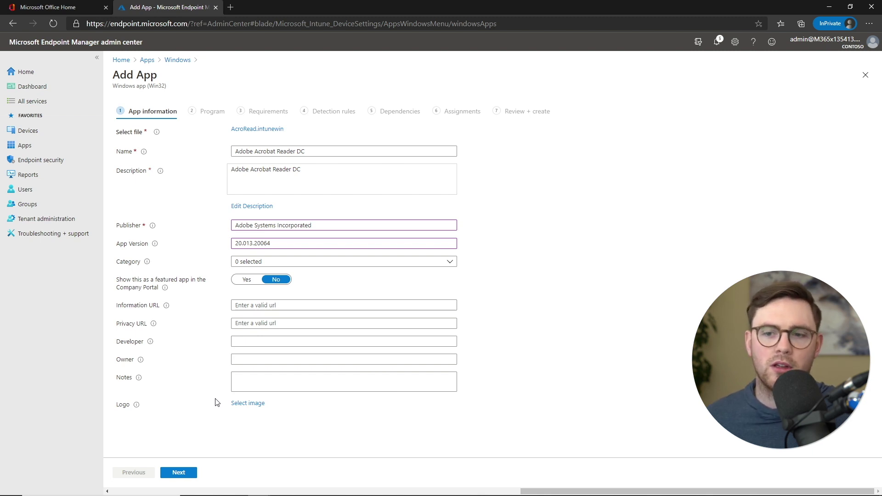
Upload Acrobat-Icon.png from the Win32App\Icons folder as the app logo and continue to the program settings.
click(245, 404)
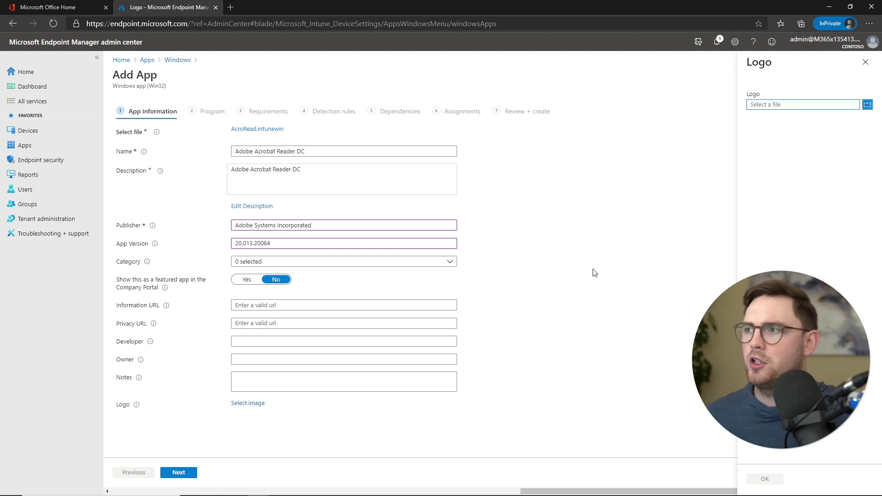
click(868, 105)
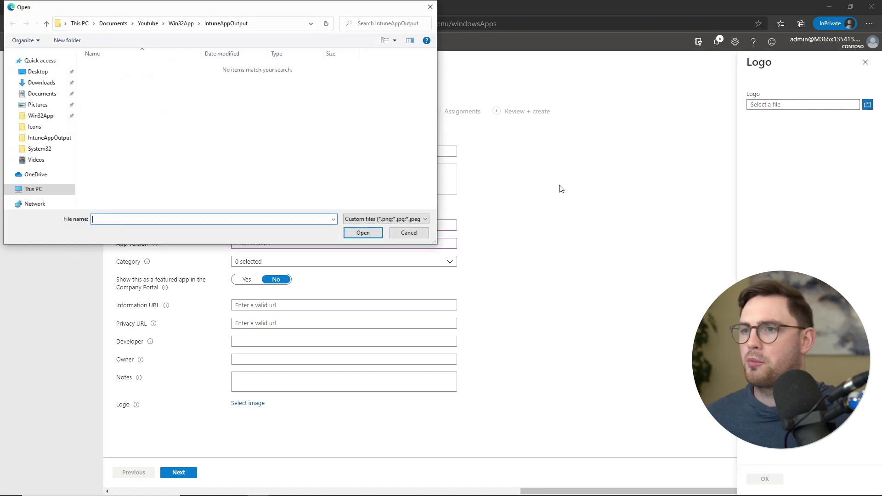
click(180, 25)
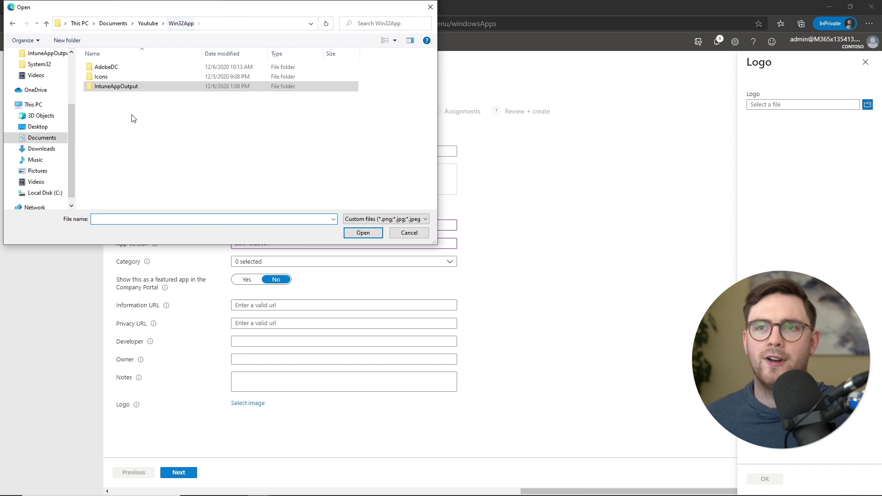
double_click(100, 77)
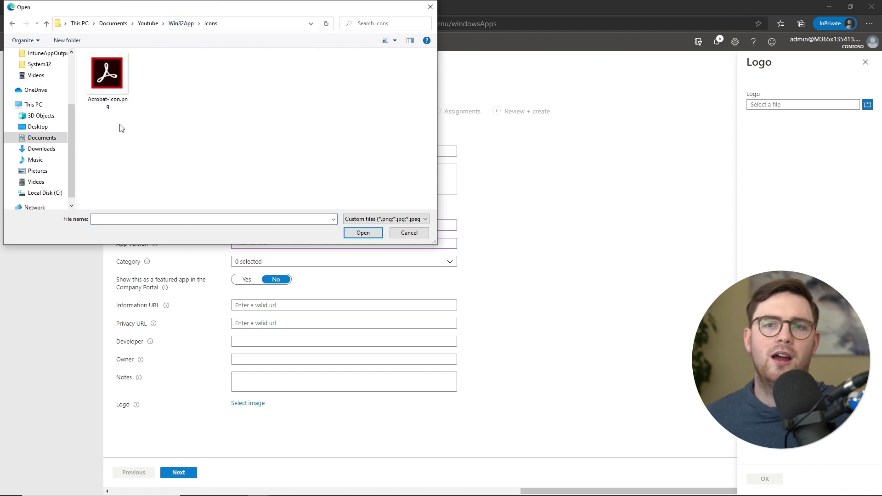
double_click(113, 84)
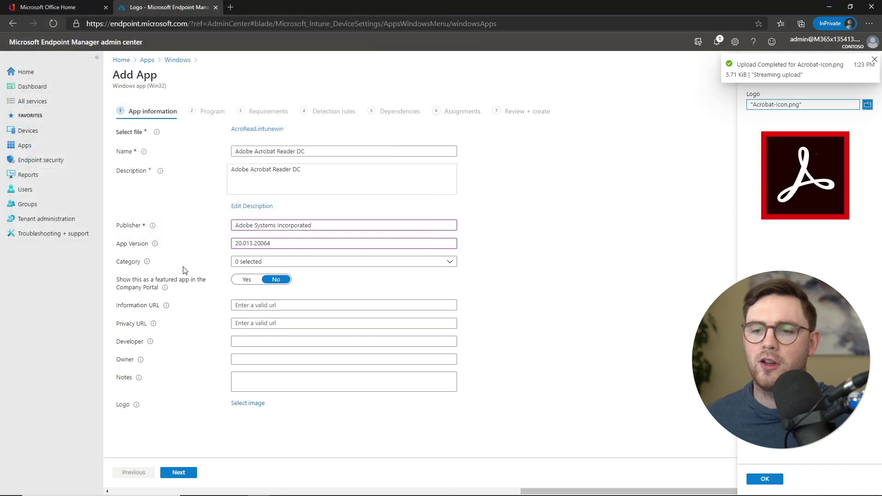
click(765, 480)
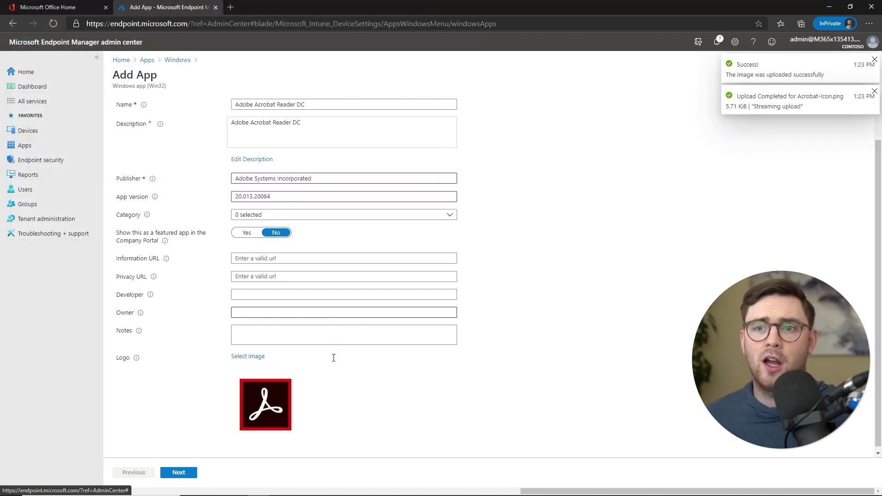
scroll(193, 414, down, 1)
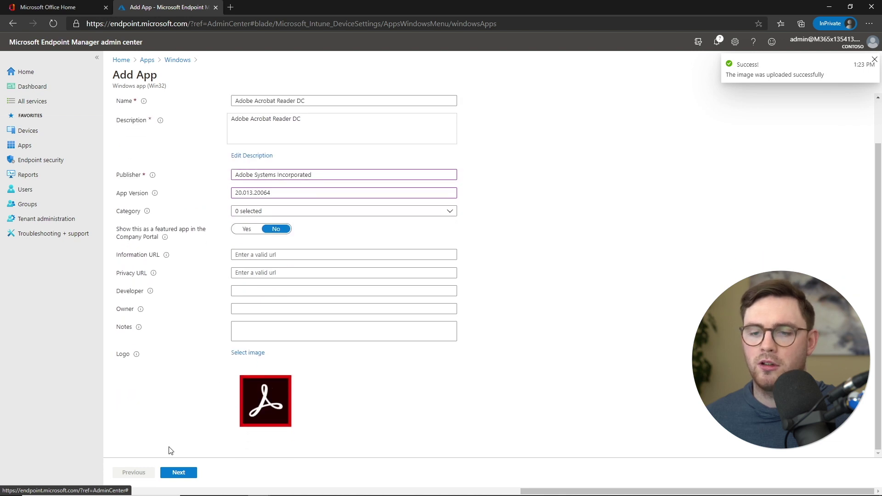
click(180, 476)
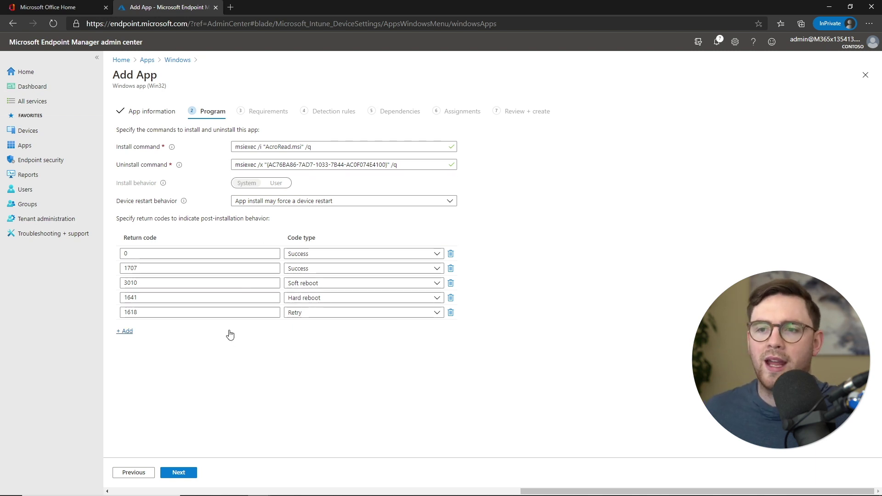
Copy the install command from the Notepad notes and replace the app's install command with Setup.exe -s /msi /L*v "%programdata%\Intune-Adobe-Adcrobat-Reader-install.log".
mouse_move(230, 492)
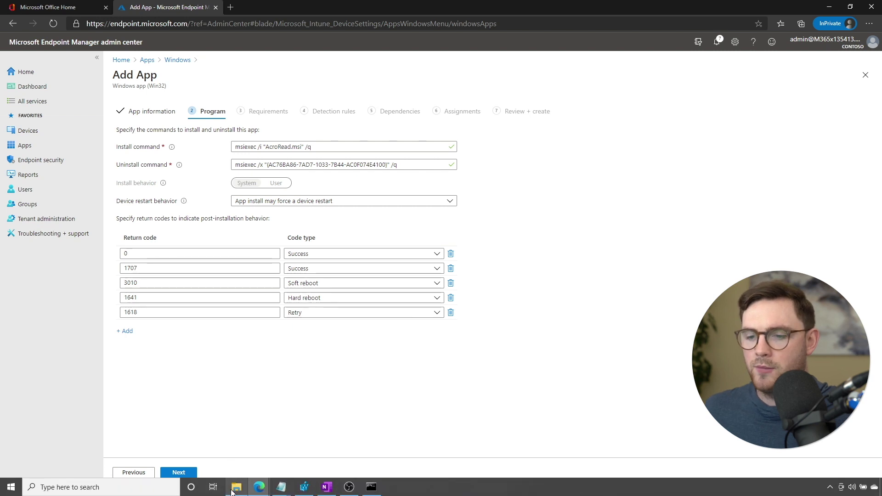
mouse_move(281, 487)
click(244, 455)
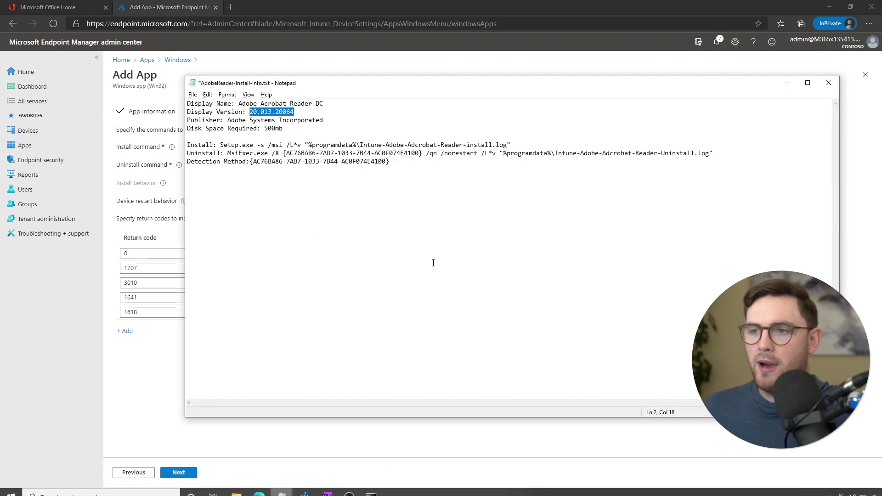
drag(516, 144, 223, 146)
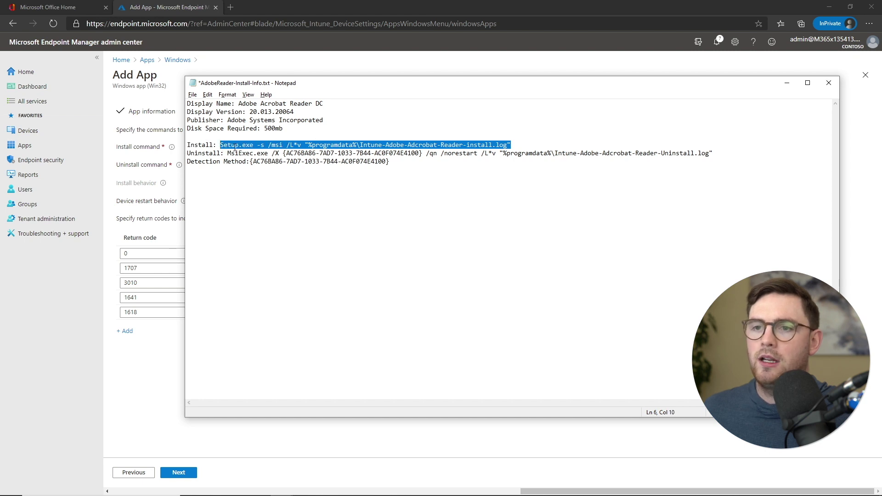
right_click(235, 147)
click(251, 176)
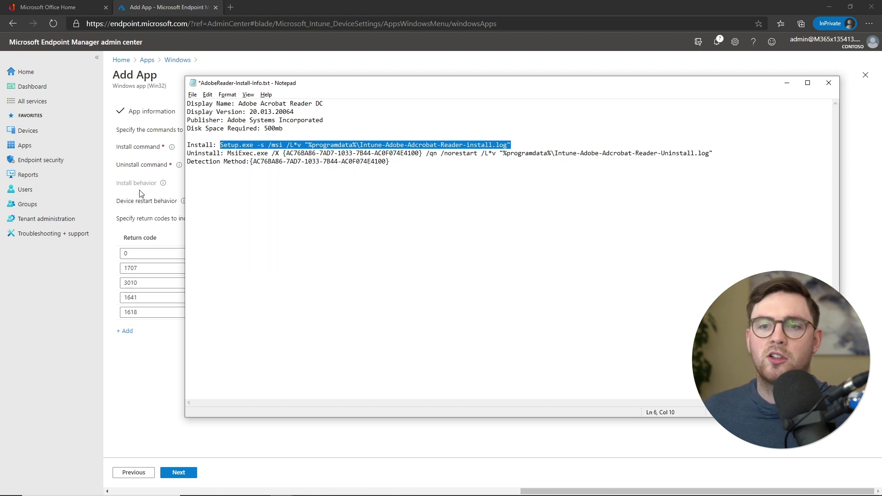
click(134, 186)
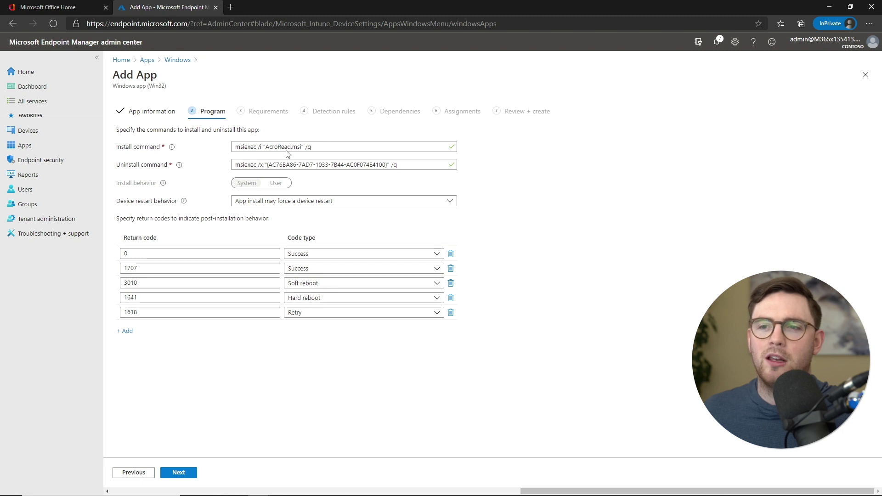
drag(329, 145, 151, 140)
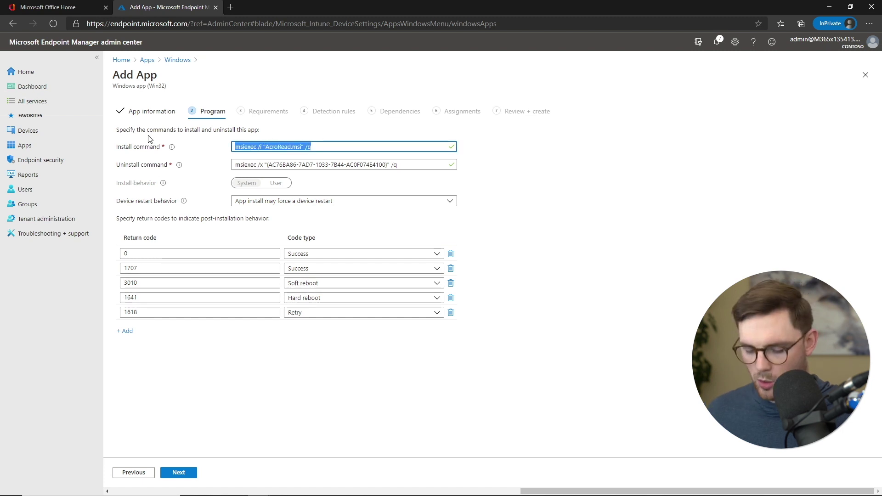
key(ctrl+v)
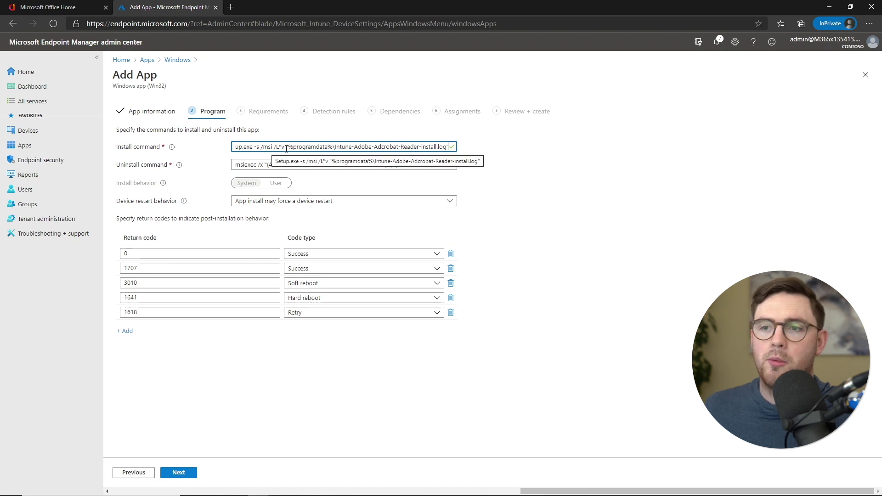
click(536, 195)
Replace the uninstall command with MsiExec.exe /X {AC76BA86-7AD7-1033-7B44-AC0F074E4100} /qn /norestart /L*v "%programdata%\Intune-Adobe-Adcrobat-Reader-Uninstall.log", copied from the Notepad notes.
click(280, 169)
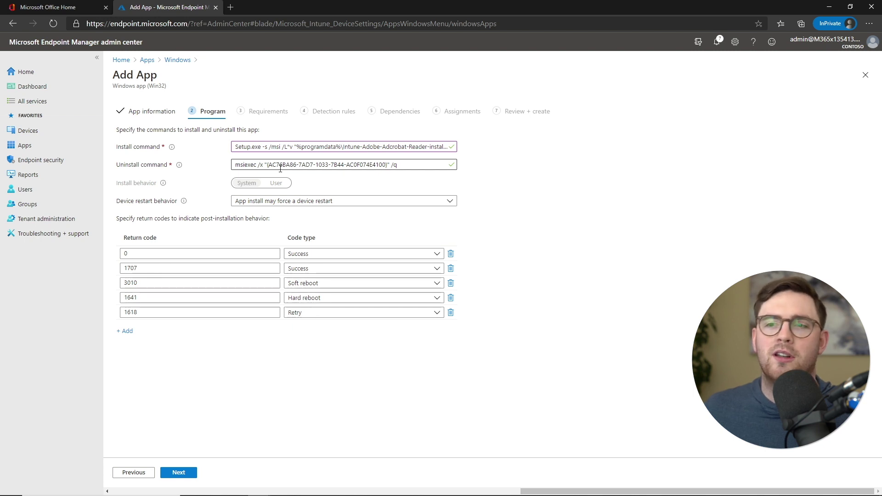
mouse_move(288, 493)
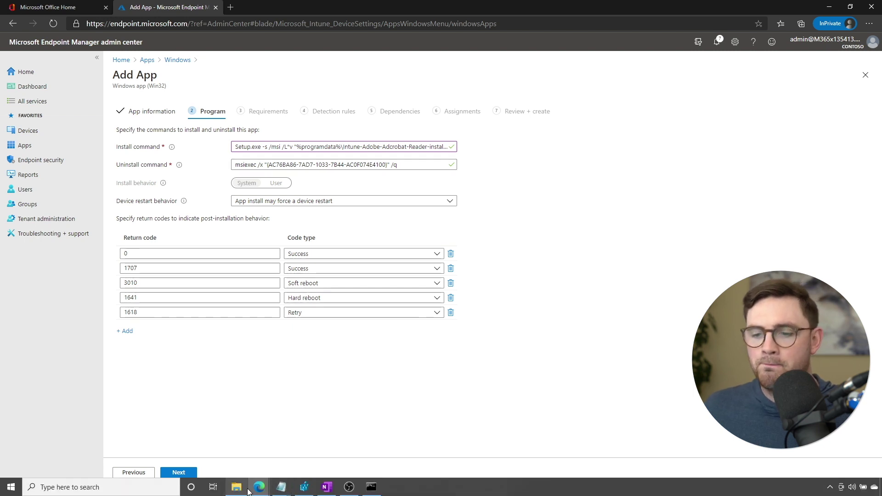
click(281, 487)
click(241, 444)
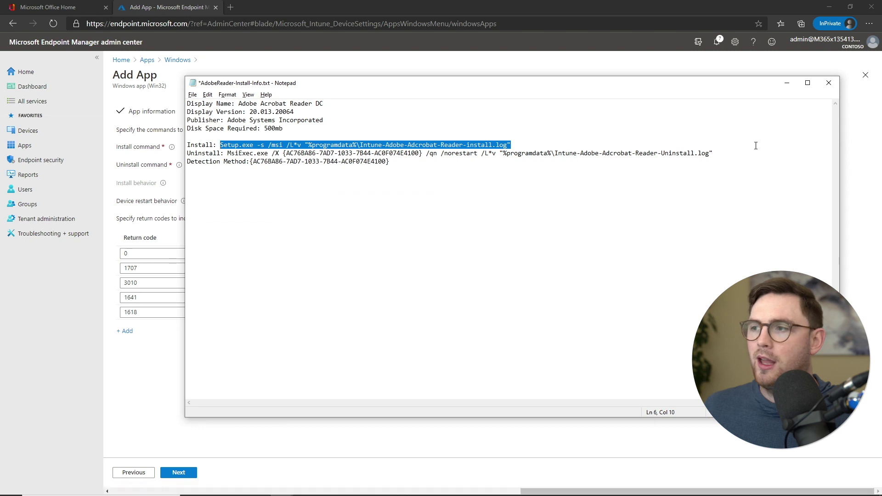
drag(713, 153, 232, 153)
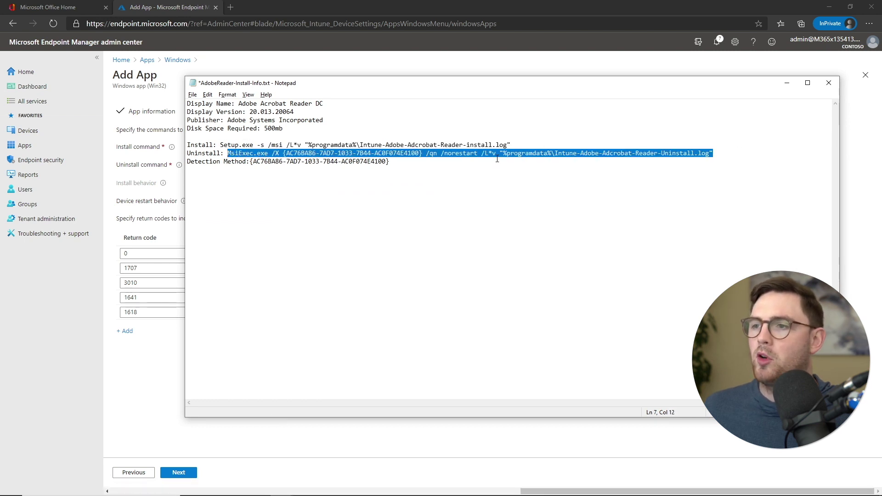
right_click(409, 149)
click(431, 173)
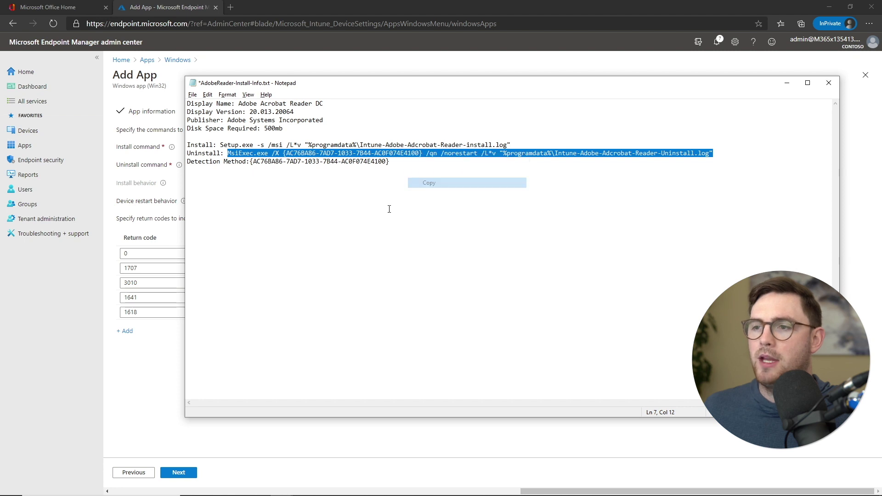
click(135, 403)
drag(434, 164, 249, 149)
key(ctrl+a)
key(ctrl+v)
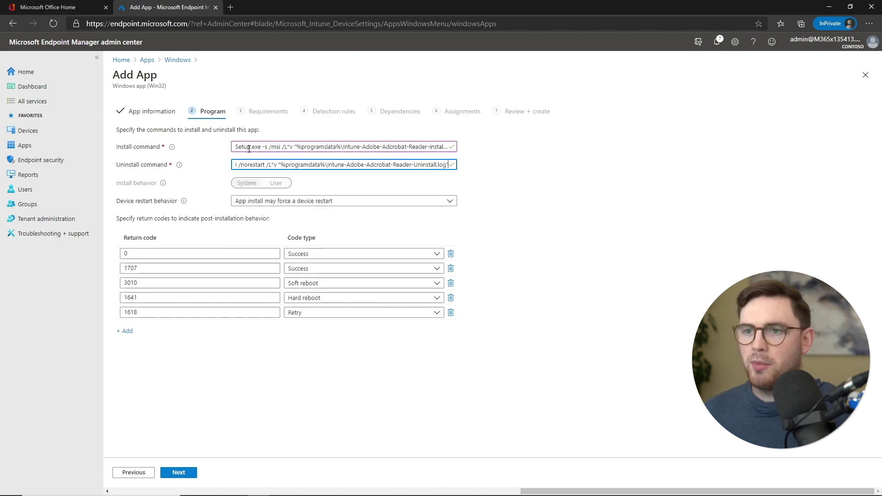
click(515, 210)
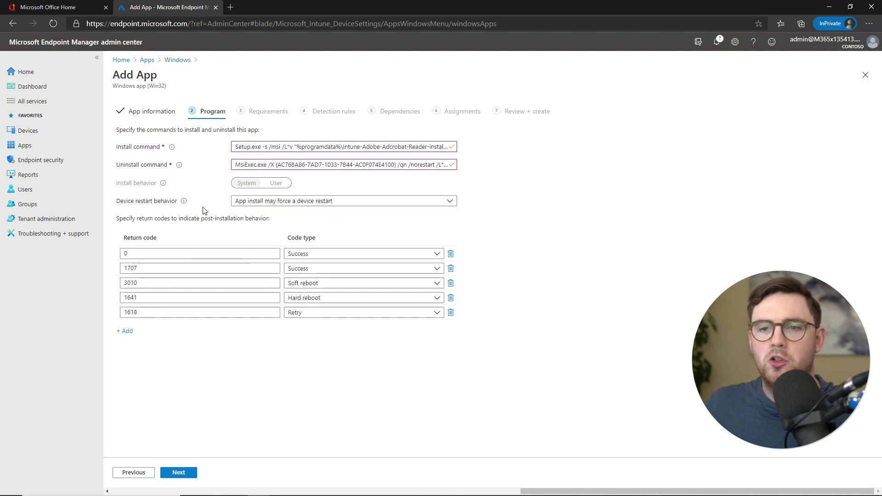
Set the device restart behavior to No specific action and continue to the app requirements.
click(265, 202)
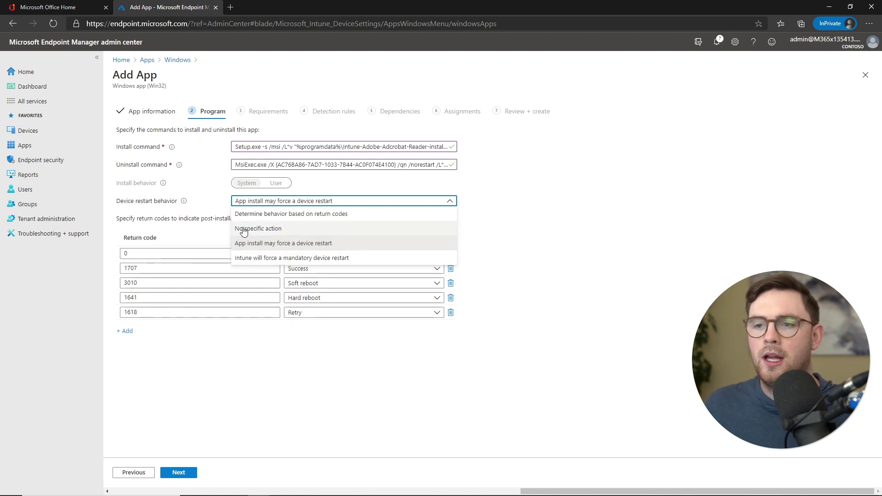
click(282, 232)
mouse_move(186, 203)
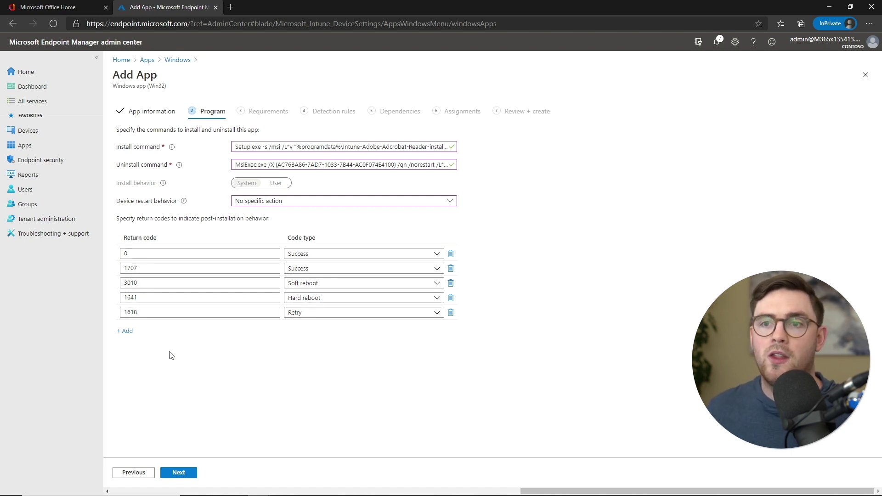
click(179, 473)
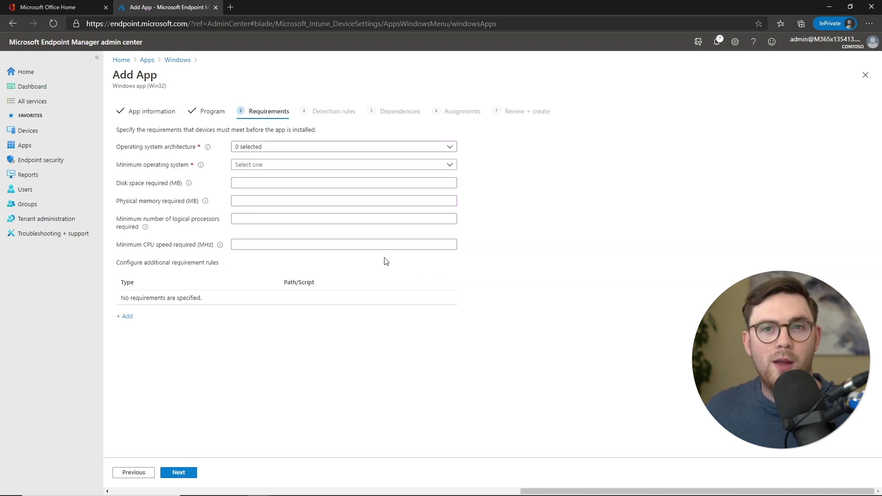
Require 32-bit and 64-bit operating system architectures and set the minimum operating system to Windows 10 1607.
click(363, 247)
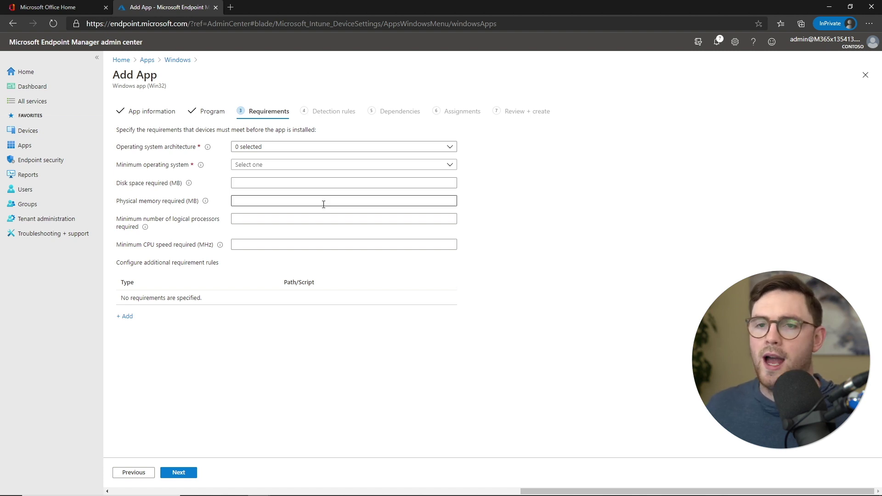
click(303, 148)
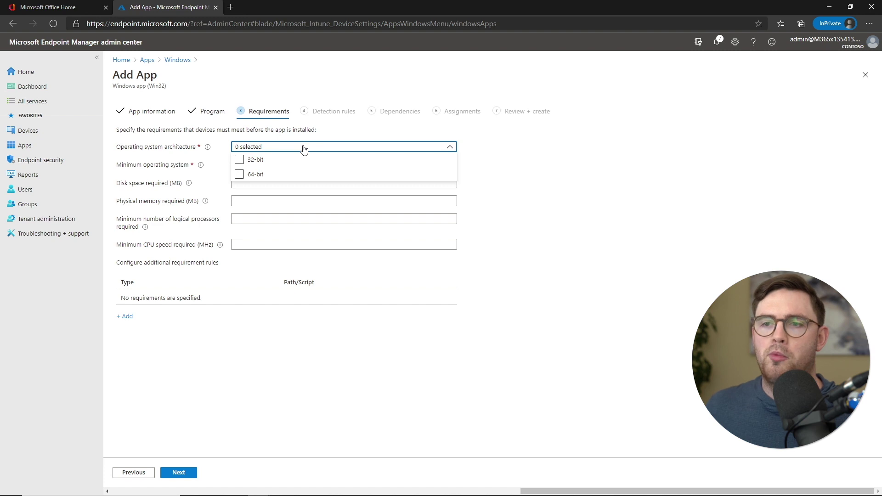
click(239, 161)
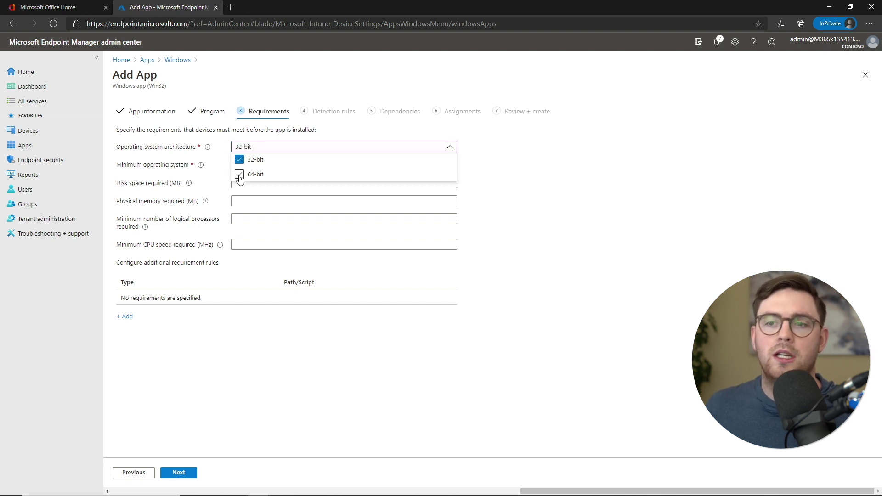
click(240, 176)
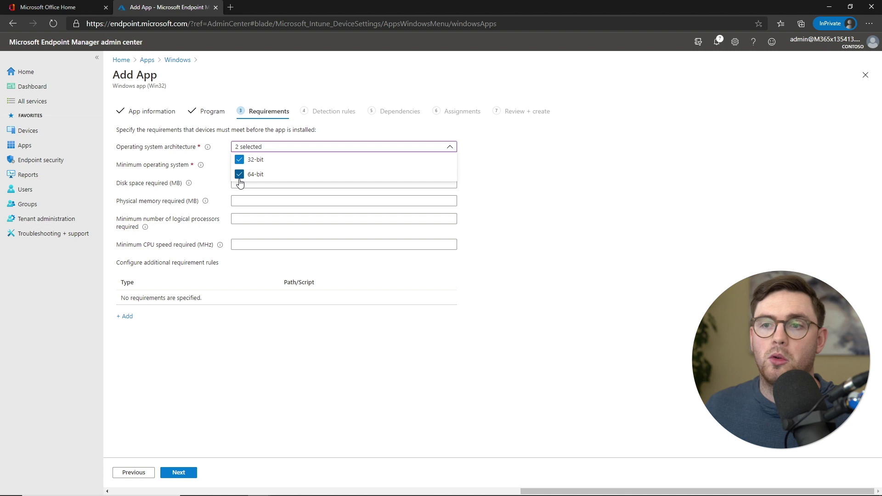
click(529, 214)
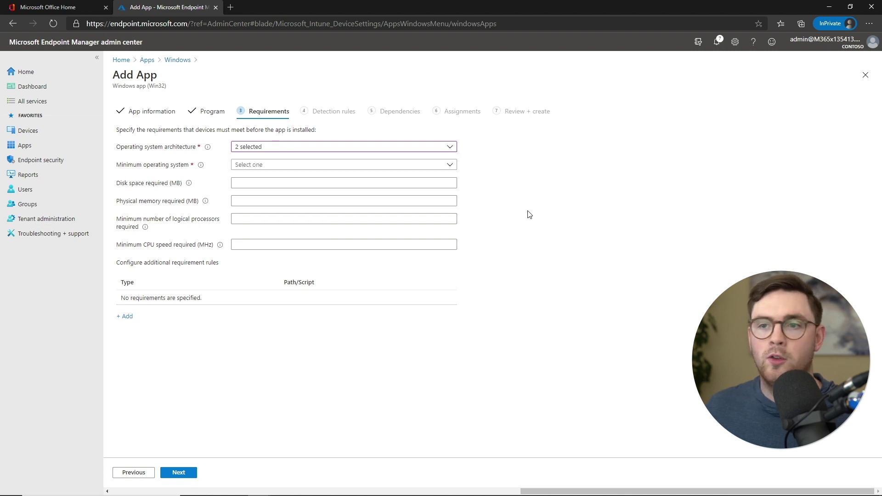
click(287, 166)
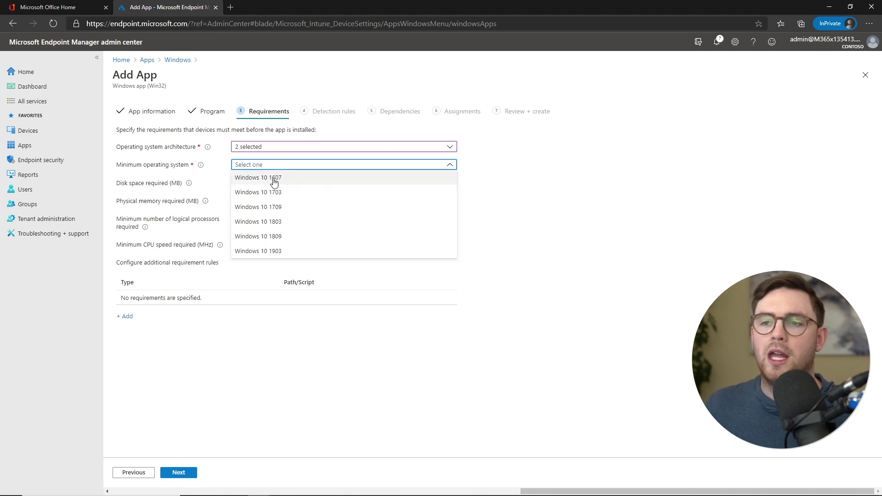
click(274, 183)
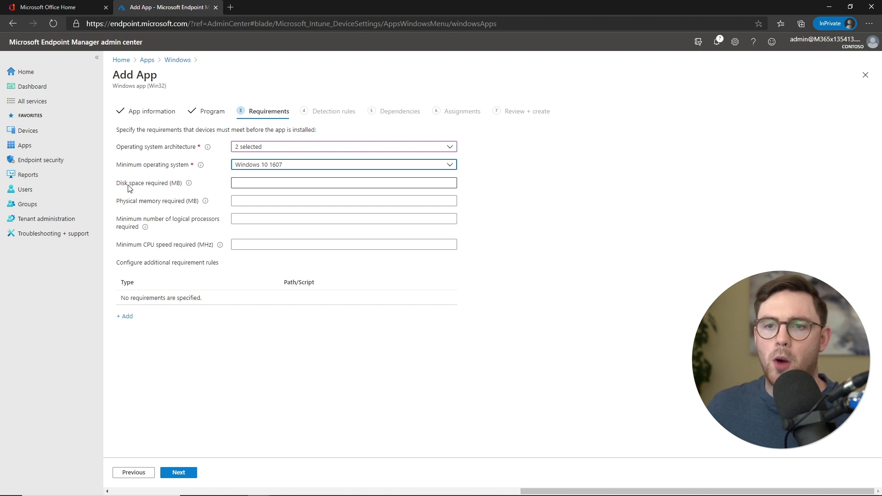
Set the required disk space to 500 MB in the app requirements.
click(237, 184)
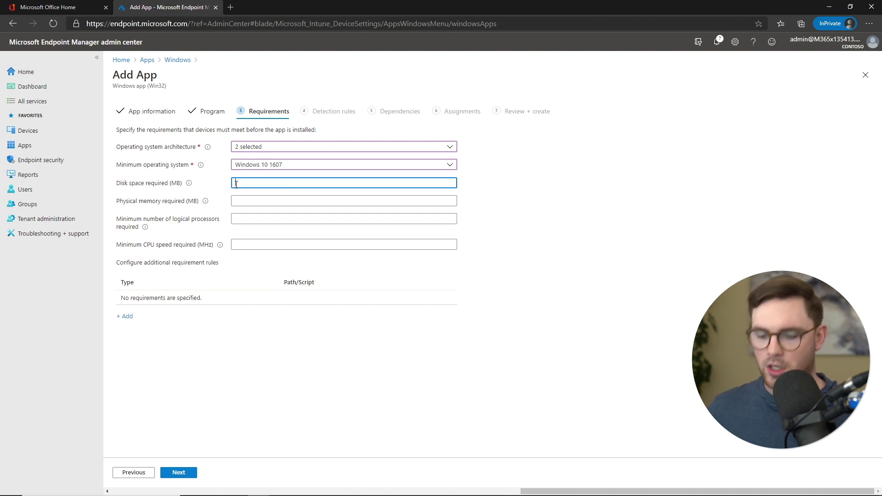
text(500)
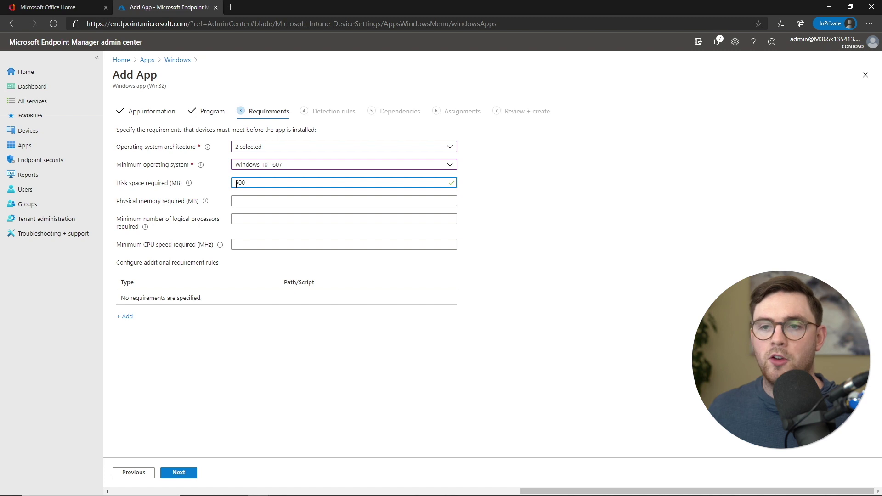
click(138, 202)
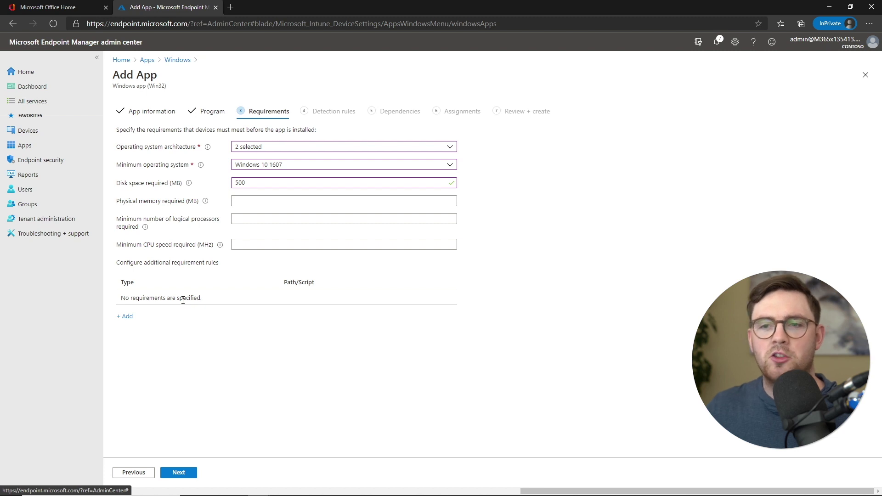
click(133, 320)
click(725, 113)
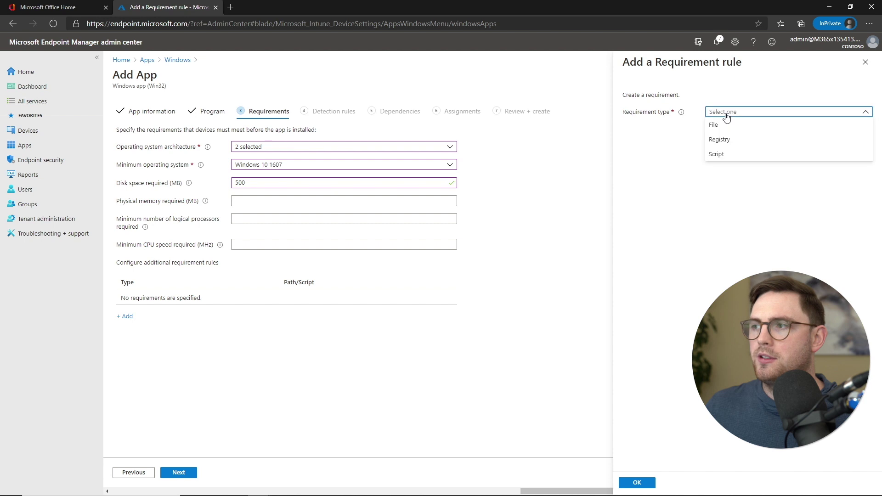
click(725, 154)
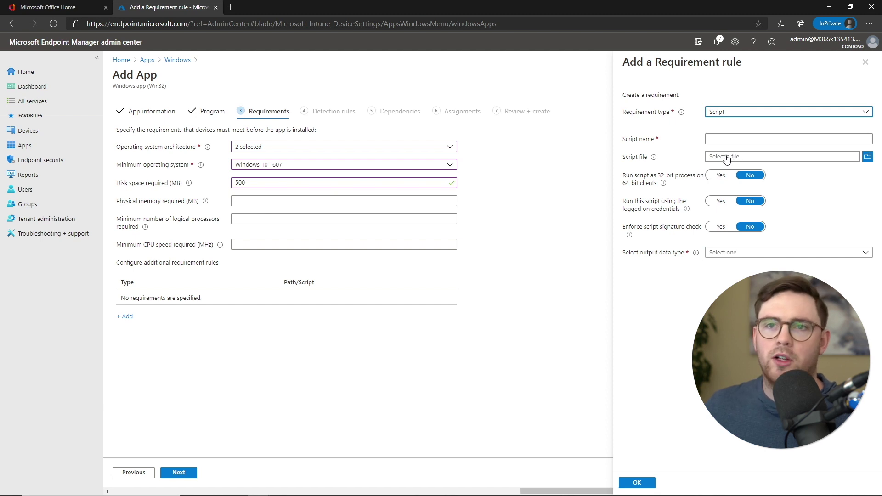
click(865, 62)
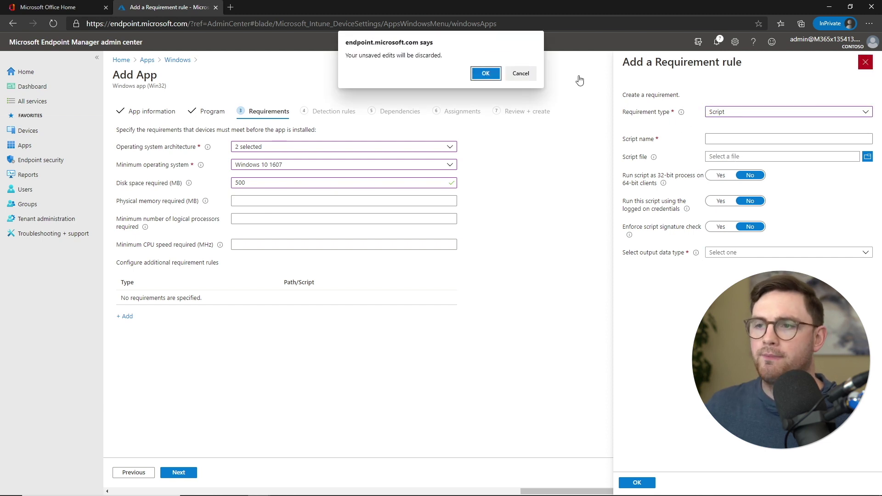
click(485, 73)
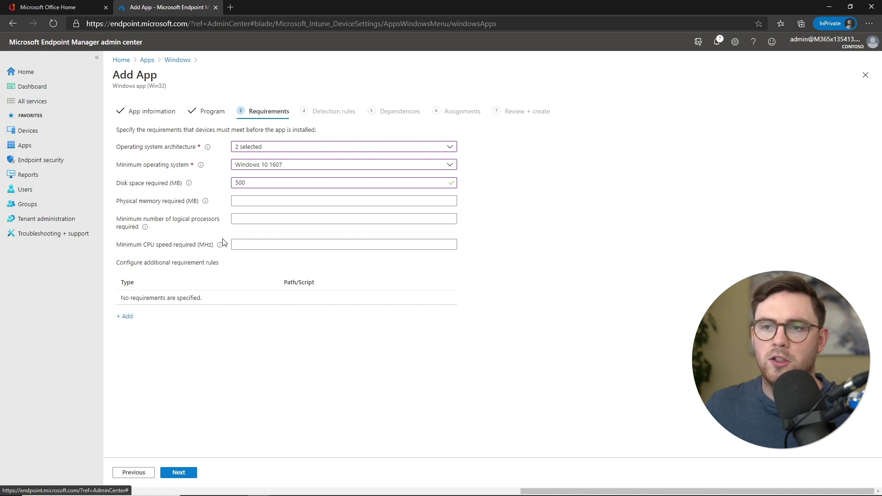
Continue to the detection rules, choose to configure them manually, and add a rule of type MSI.
click(188, 473)
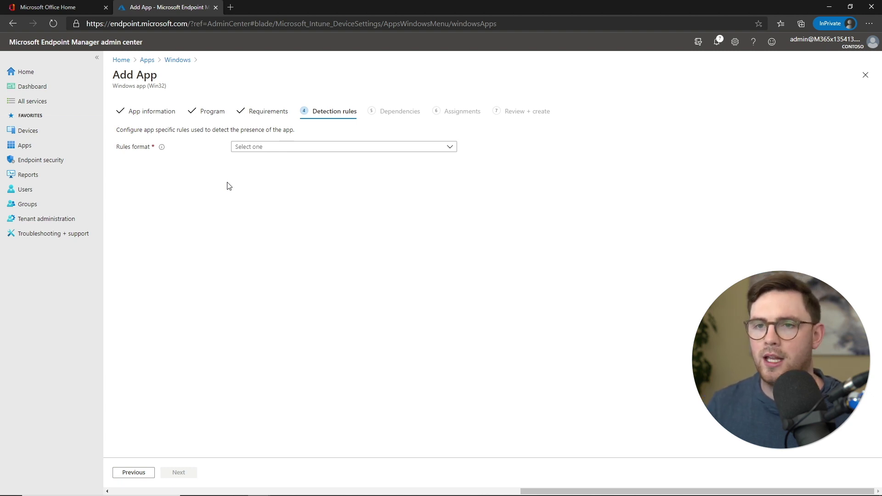
click(271, 152)
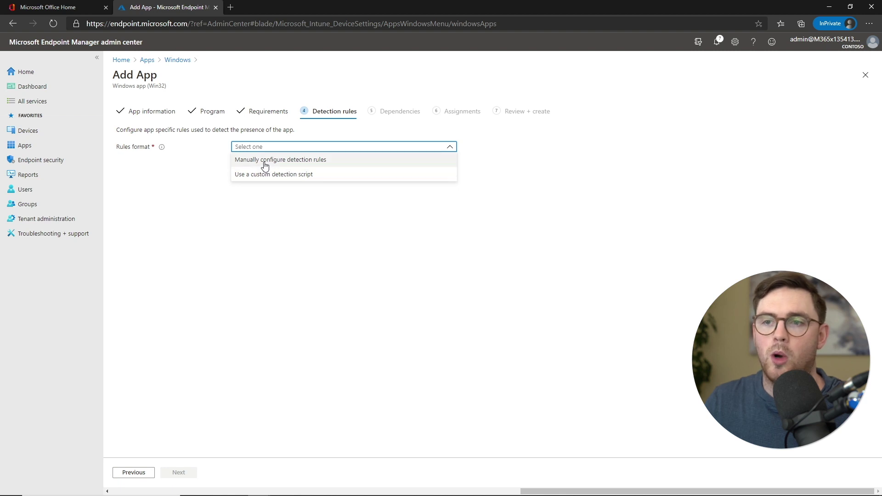
click(266, 161)
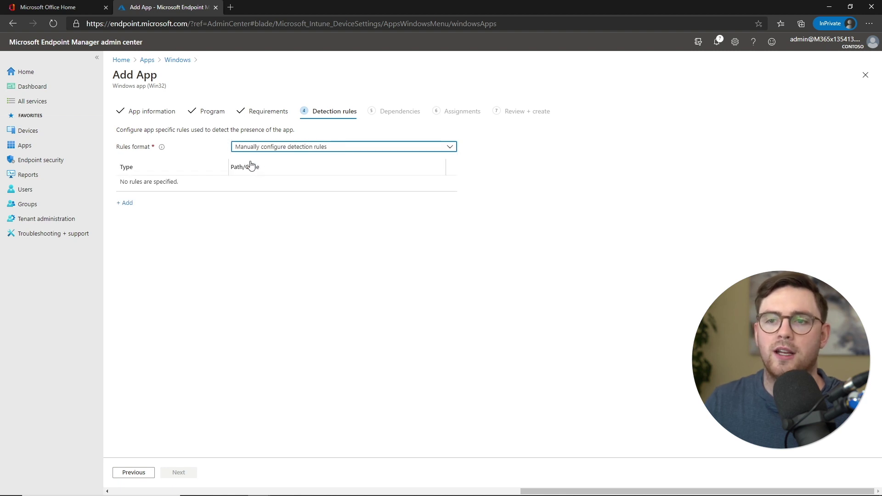
click(125, 204)
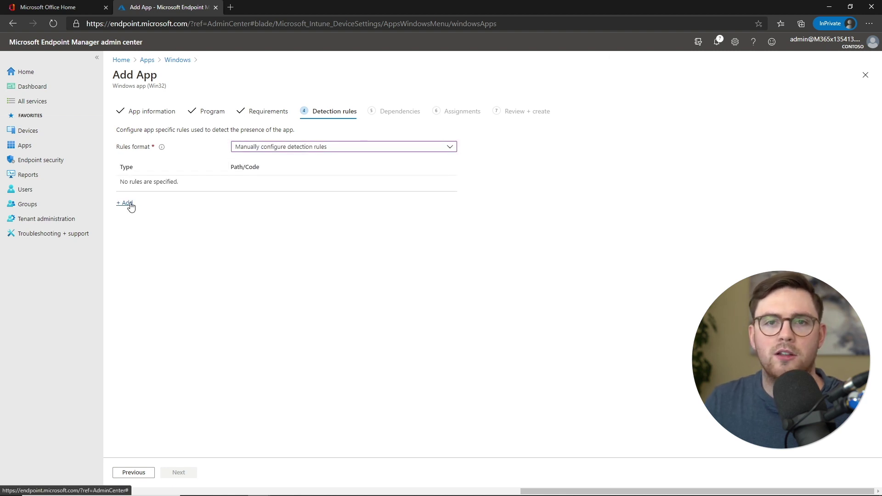
click(797, 119)
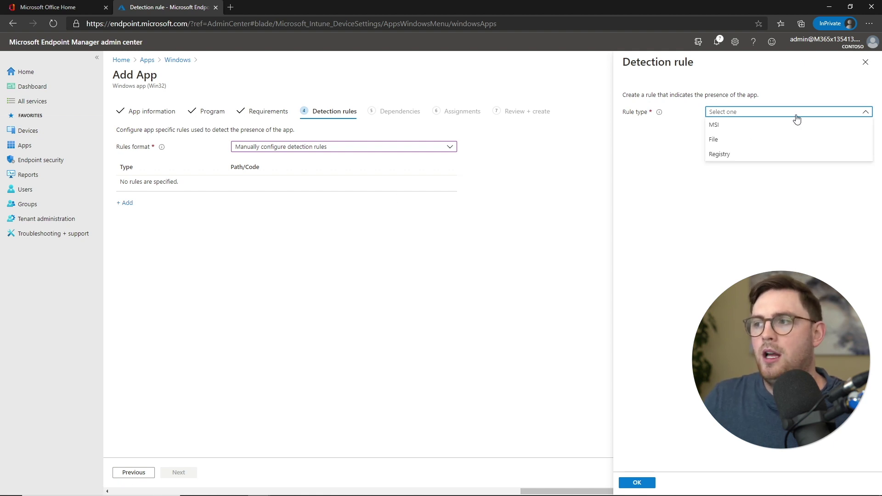
click(751, 124)
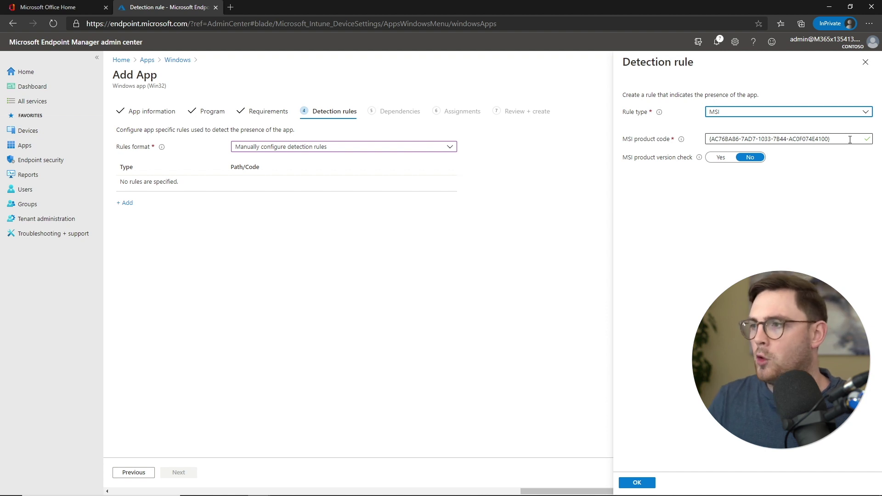
click(723, 160)
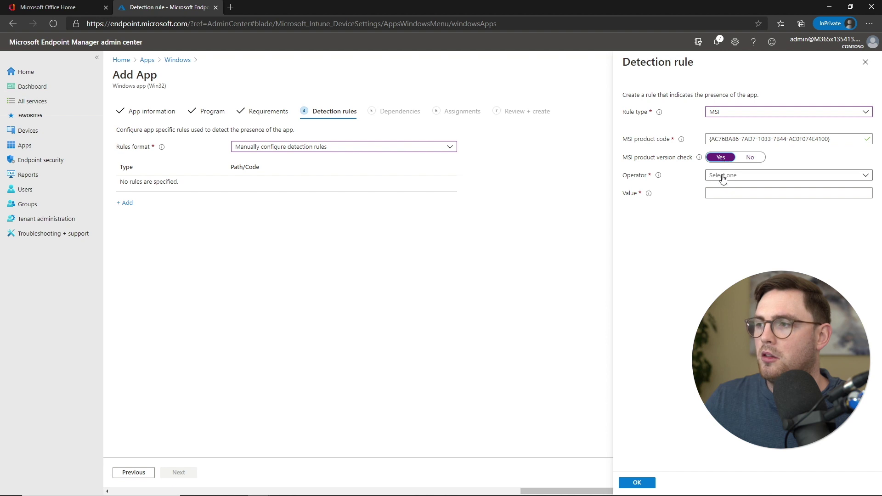
click(722, 176)
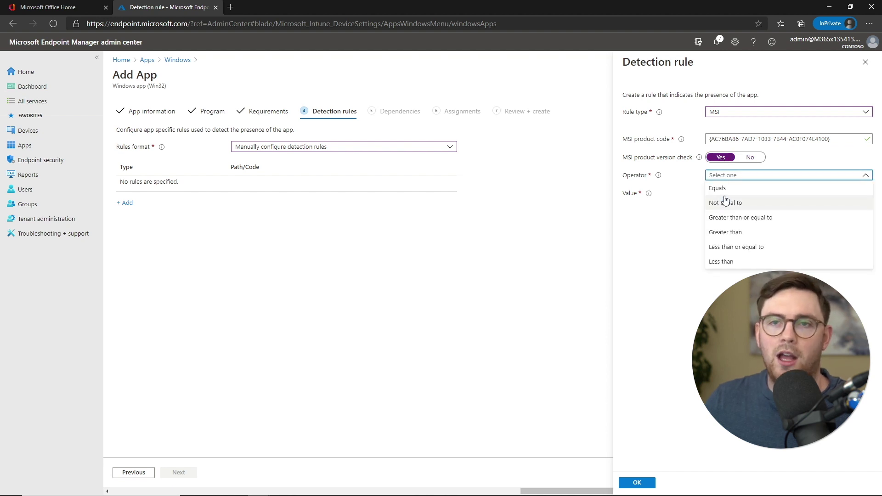
click(751, 159)
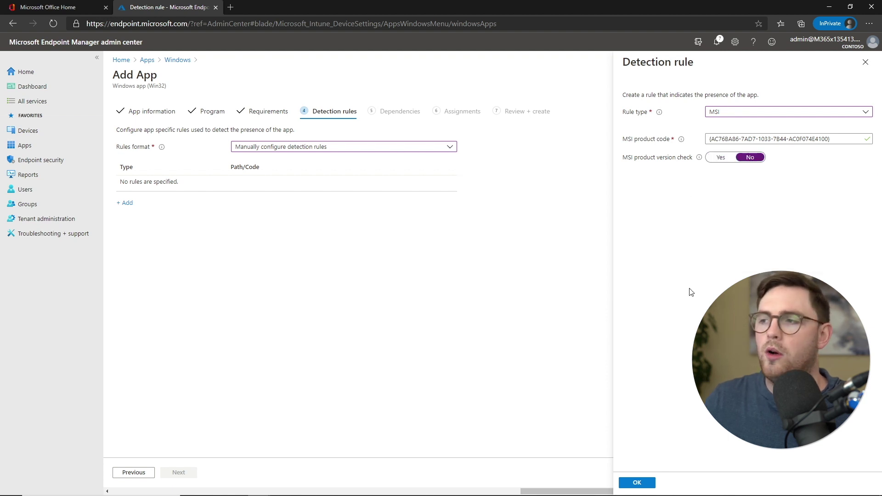
Save the MSI detection rule and continue to the assignments without adding any dependencies.
click(636, 483)
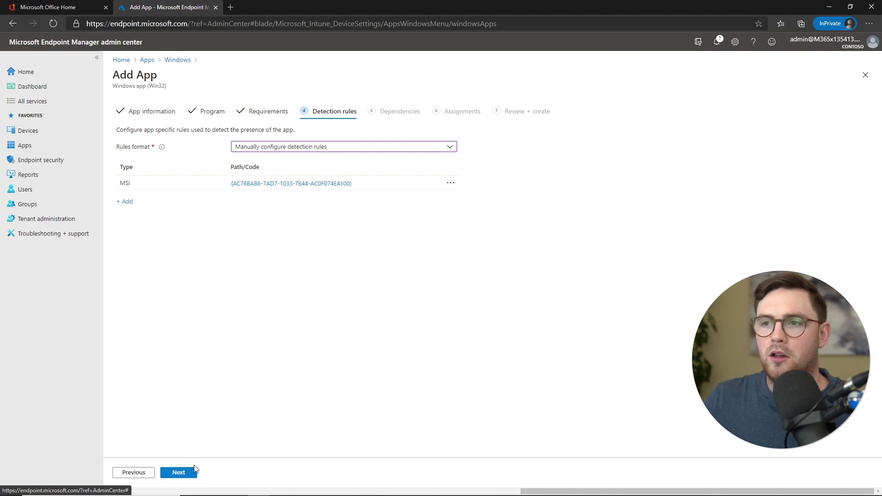
click(188, 475)
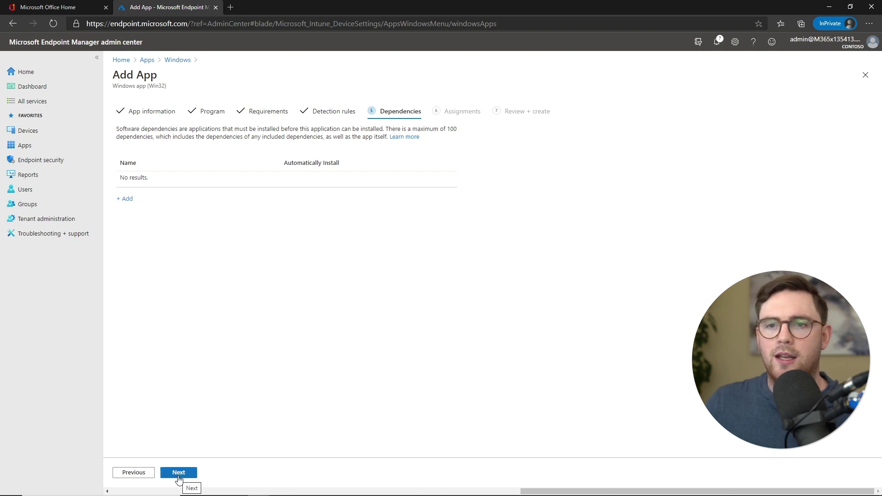
click(179, 473)
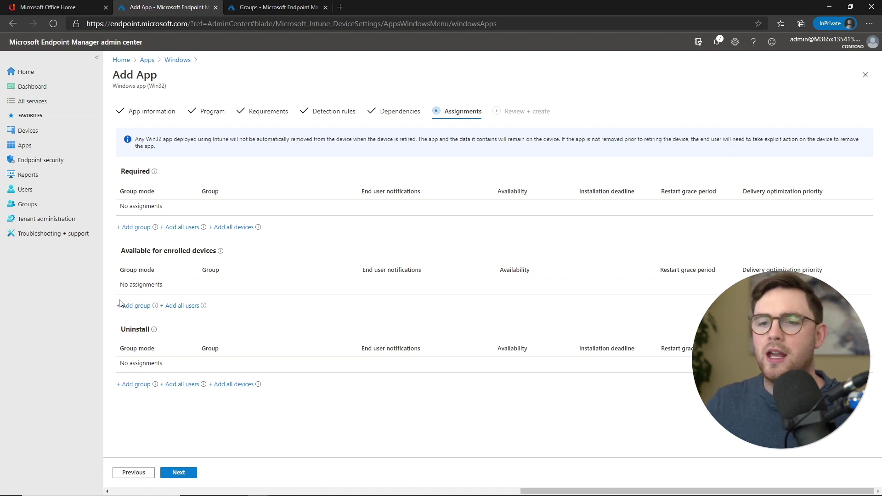
Assign the app as available for enrolled devices to the Intune-Adobe-Reader-DC-Available group, searching the groups for "intune".
click(133, 306)
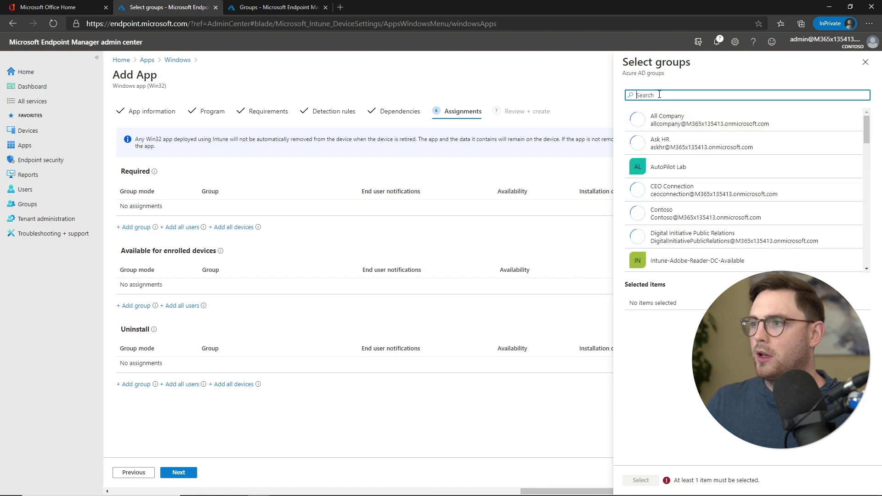
click(658, 94)
text(intune)
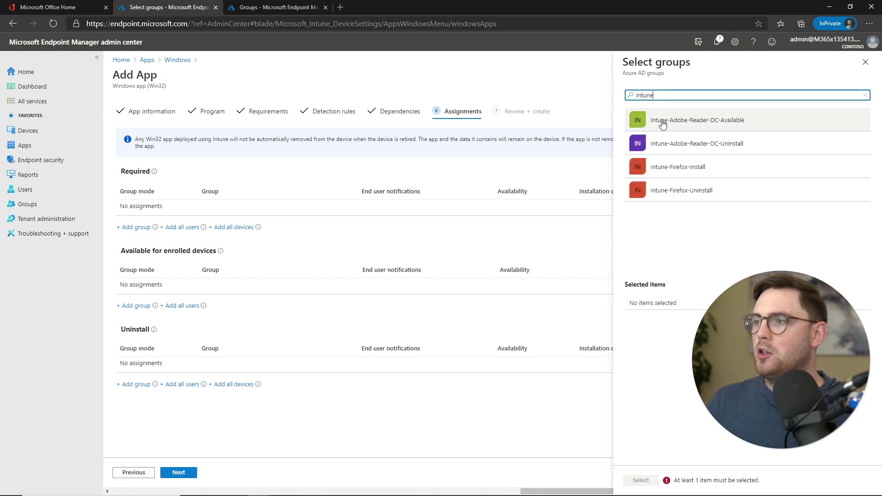
click(706, 123)
click(641, 481)
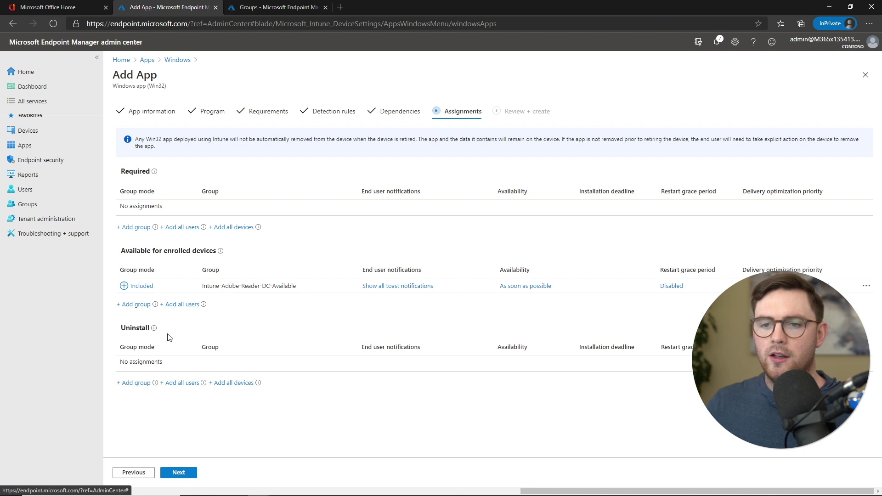
Add the Intune-Adobe-Reader-DC-Uninstall group to the uninstall assignments, searching the groups for "intune".
click(138, 386)
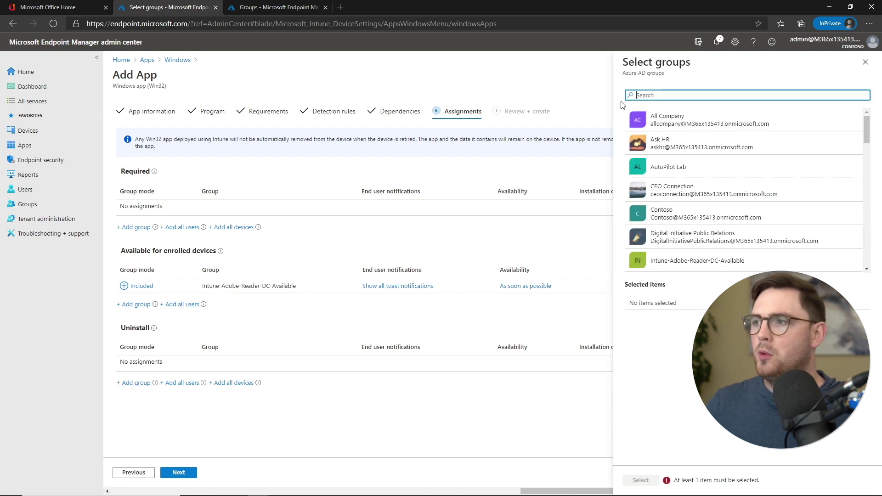
text(intune)
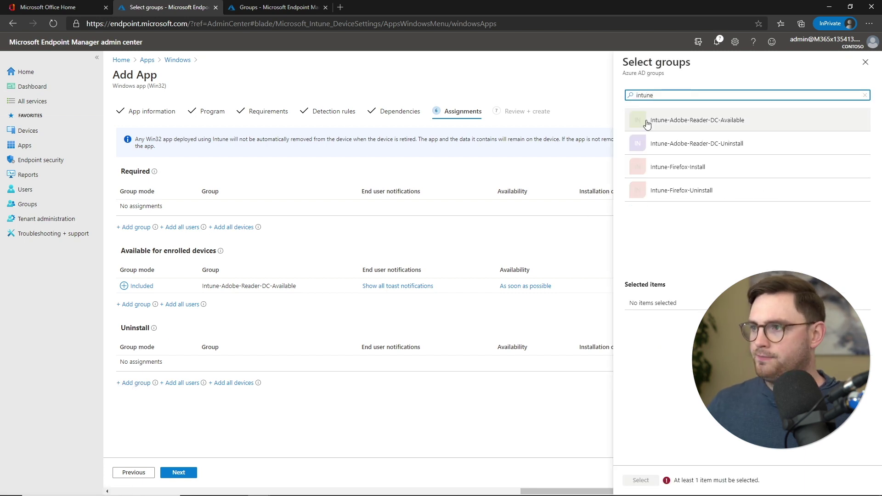
click(665, 142)
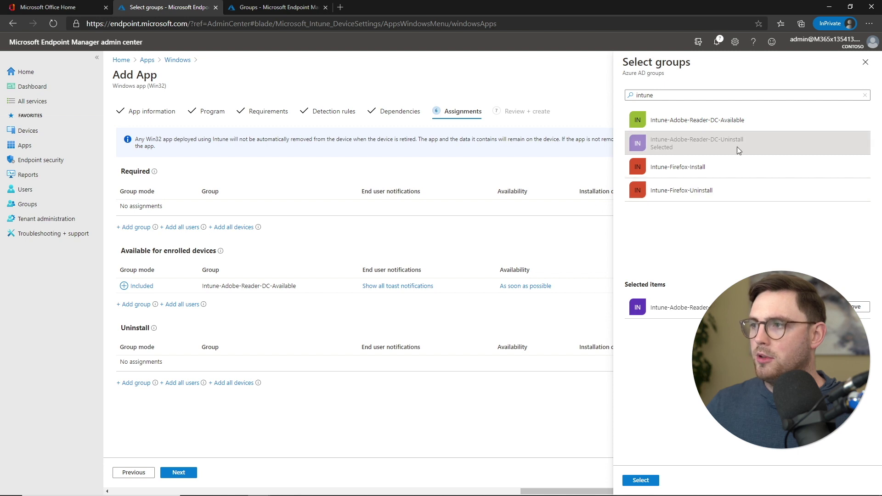
click(643, 482)
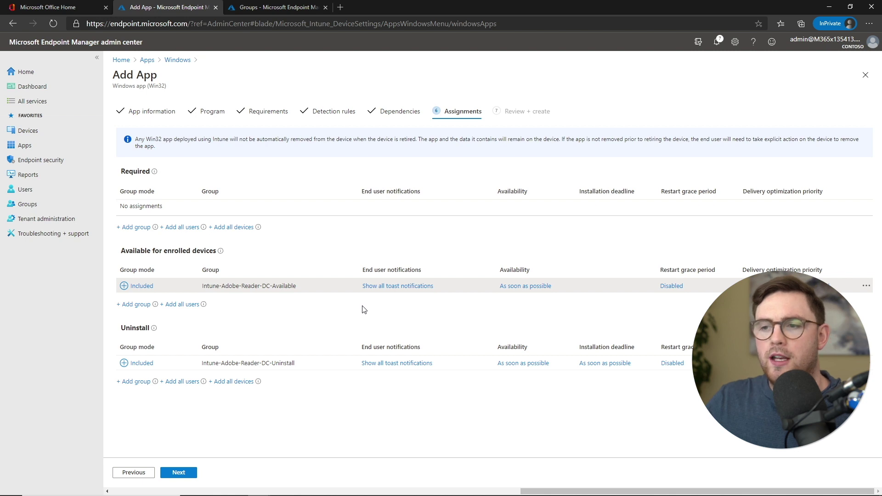
Examine the notification, delivery optimization and app availability options of the Intune-Adobe-Reader-DC-Available assignment, then close its settings without changes.
click(380, 287)
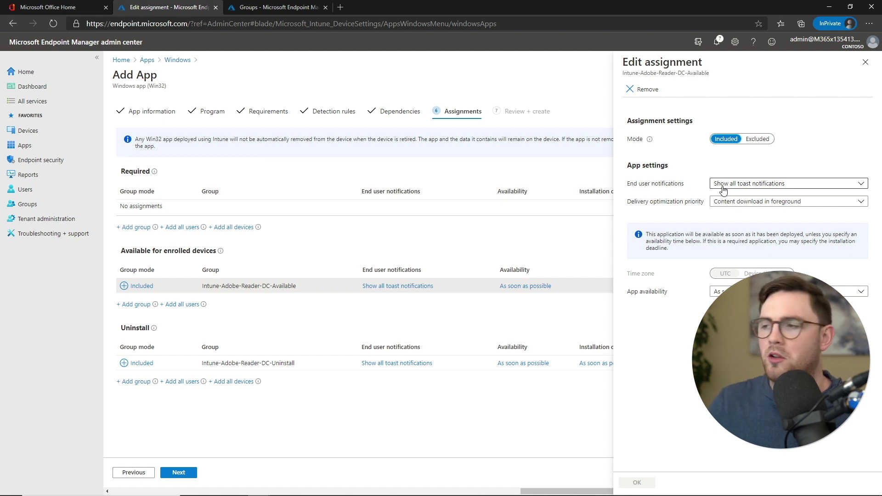
click(723, 190)
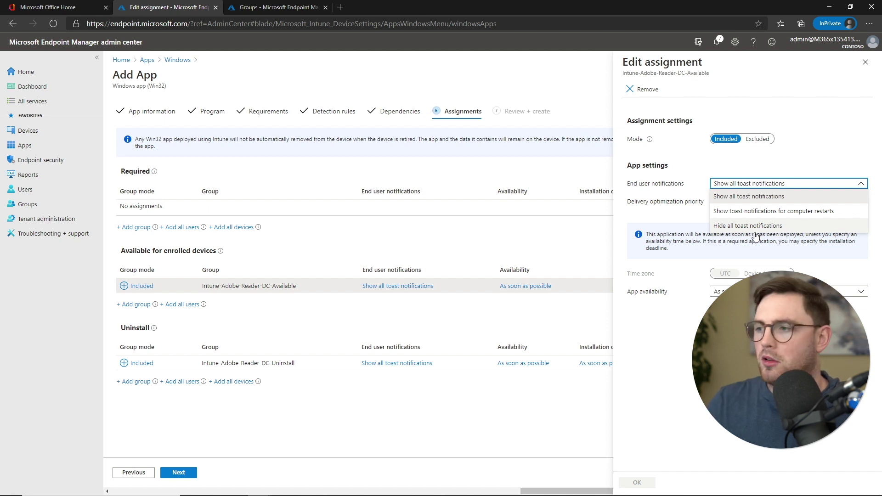
click(743, 301)
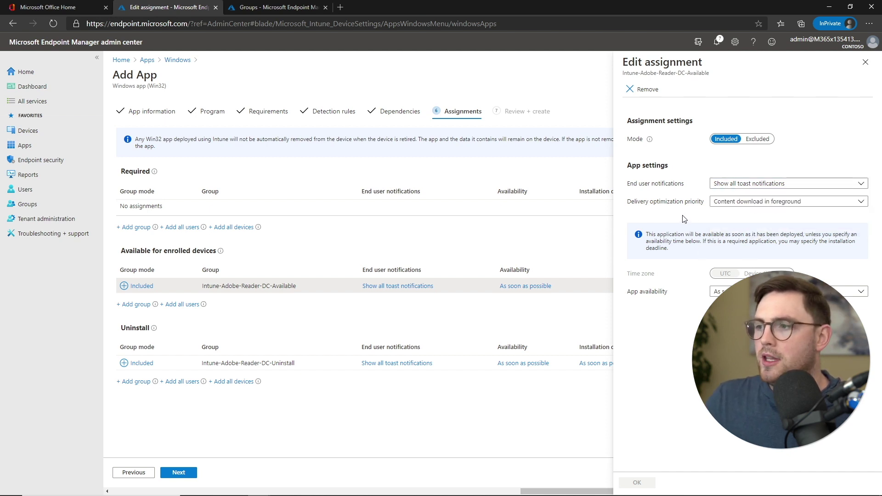
click(733, 205)
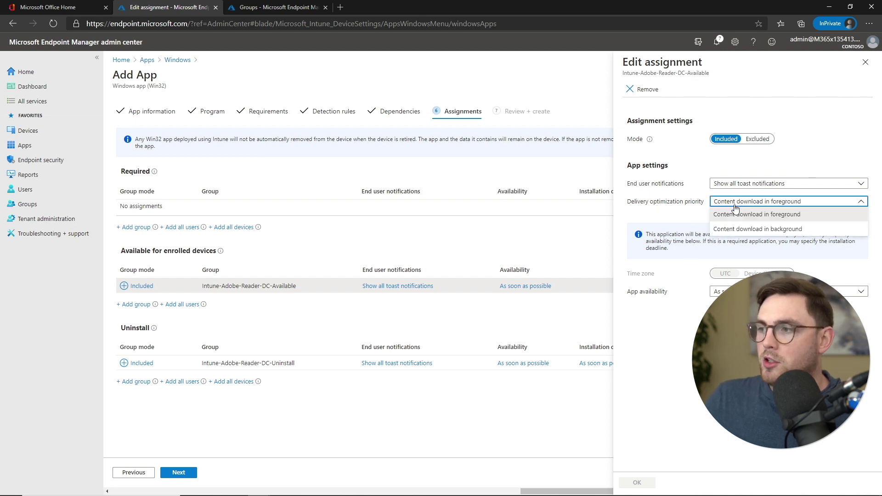
click(687, 223)
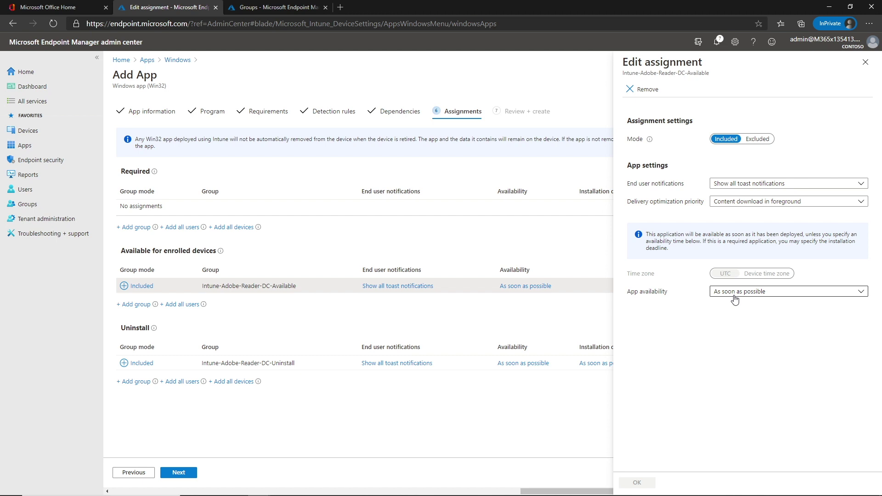
click(735, 299)
click(699, 315)
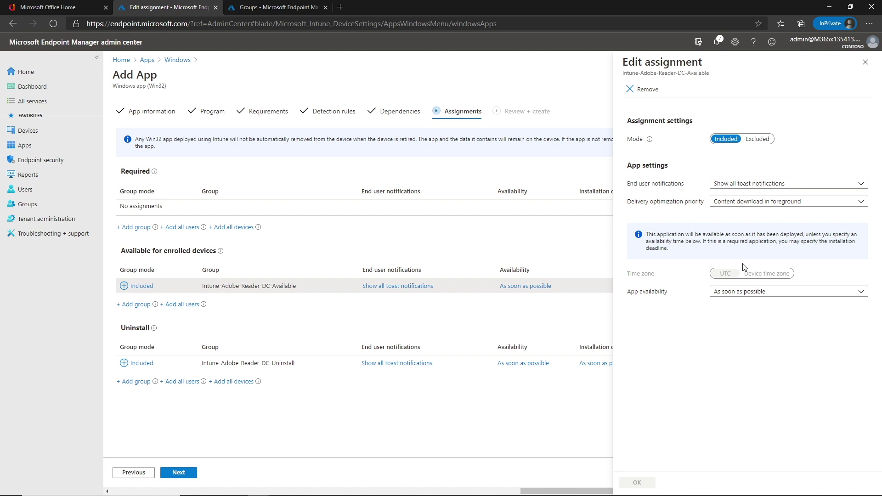
click(865, 61)
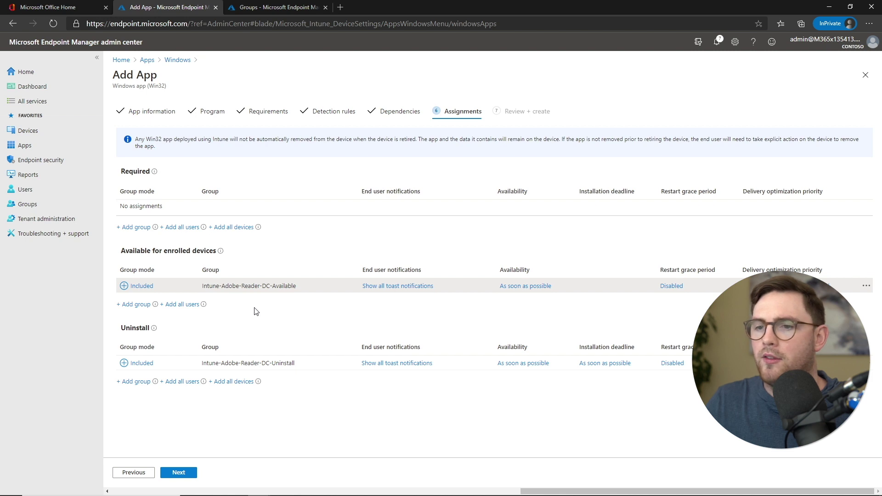
Review the Adobe Acrobat Reader DC app summary and create the app, checking its package upload in the notifications.
click(179, 475)
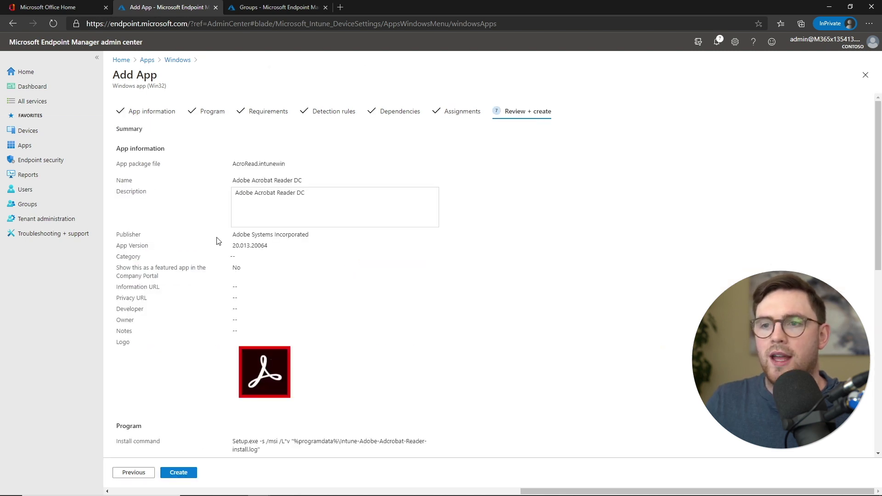
scroll(221, 216, down, 3)
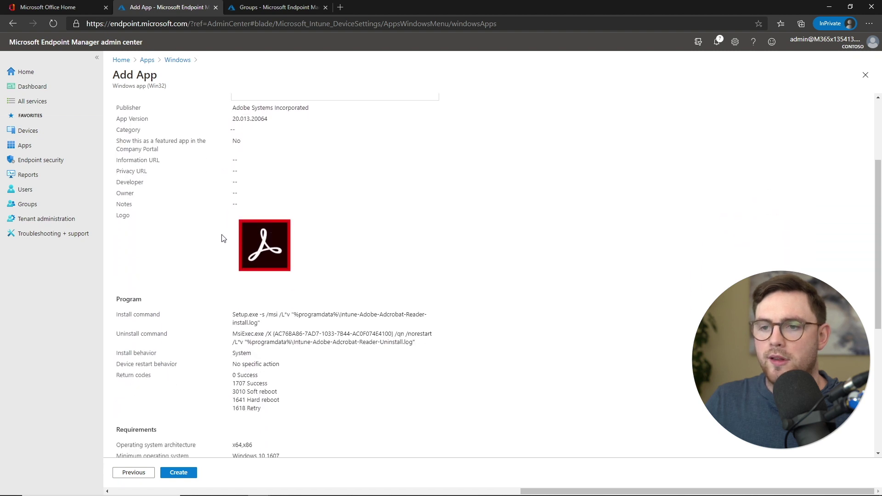
scroll(216, 309, down, 4)
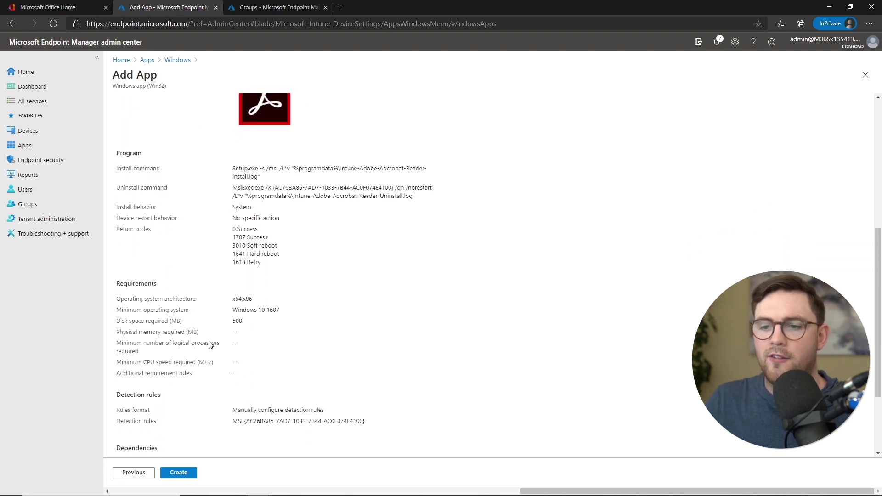
click(179, 473)
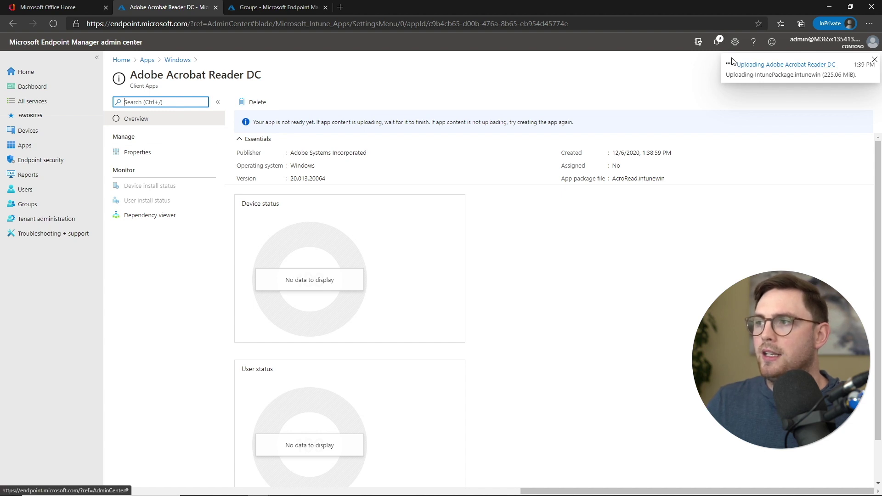
click(709, 66)
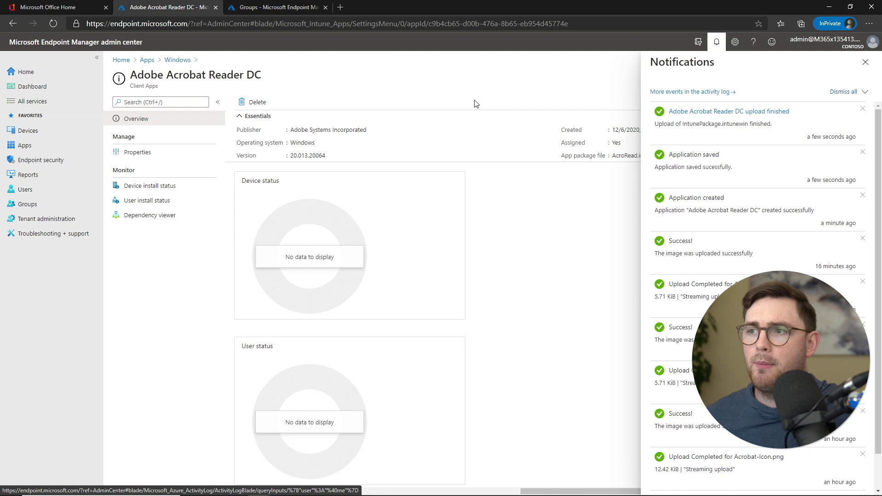
click(863, 63)
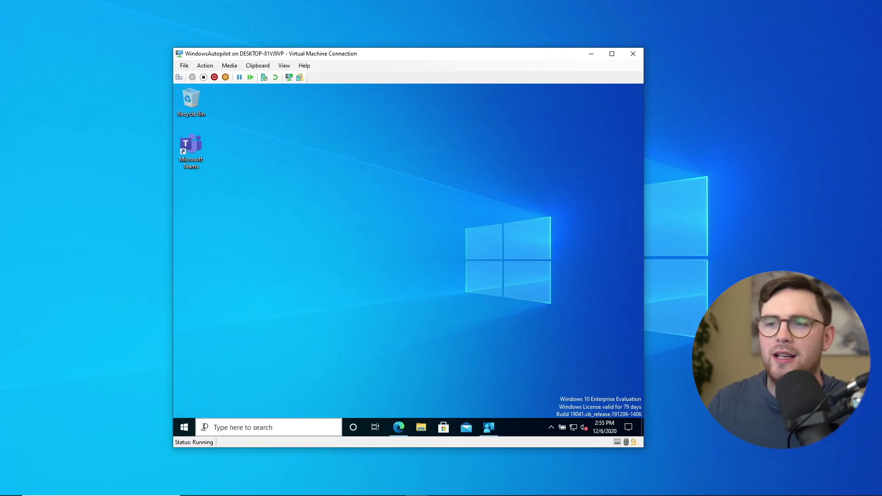
Switch to the WindowsAutopilot virtual machine and install Adobe Acrobat Reader DC from the Company Portal, checking the Windows notifications.
click(185, 427)
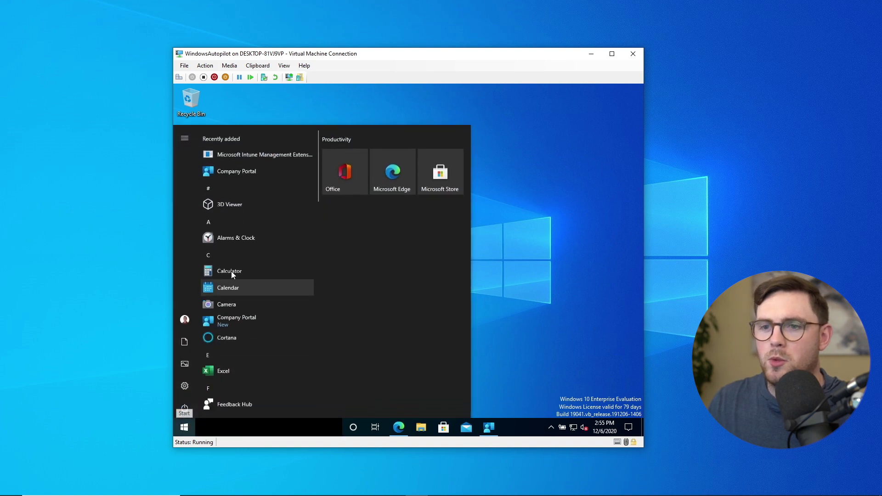
click(484, 433)
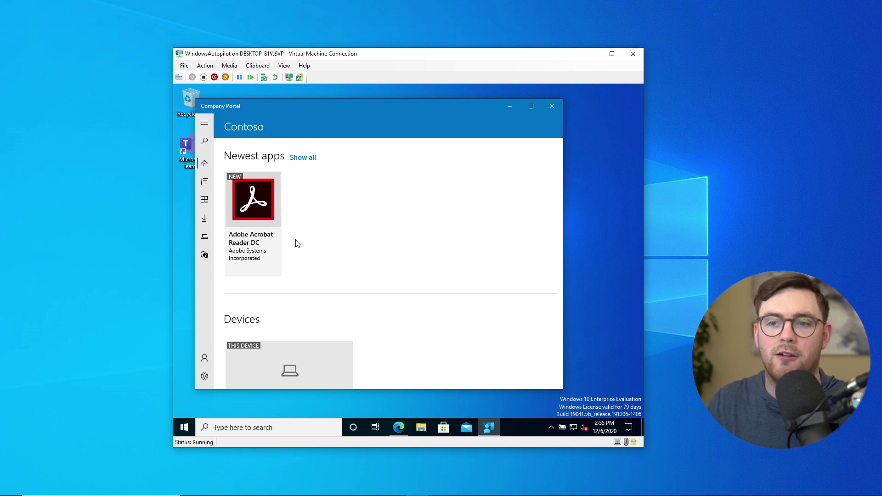
click(274, 213)
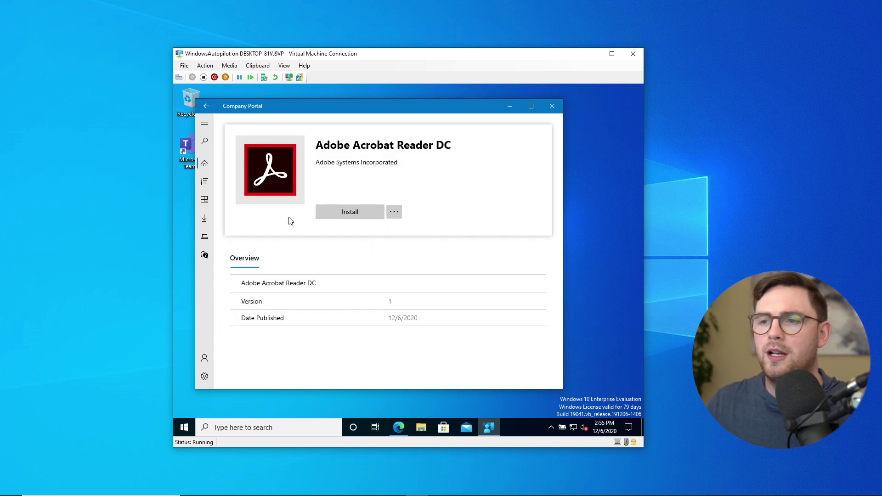
click(333, 214)
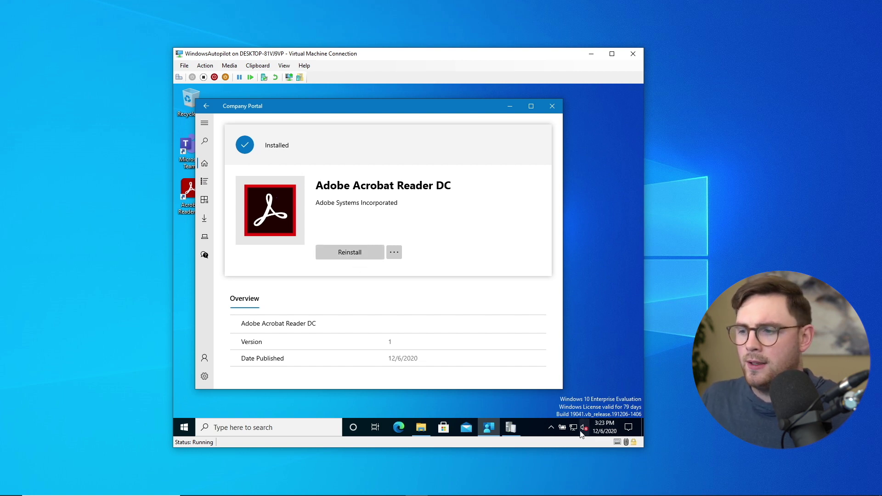
click(628, 428)
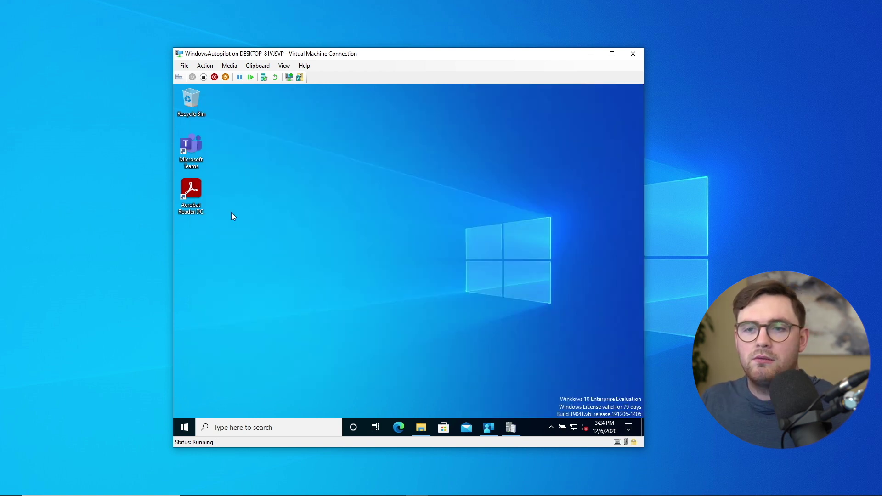
Launch the installed Acrobat Reader DC on the virtual machine.
click(191, 193)
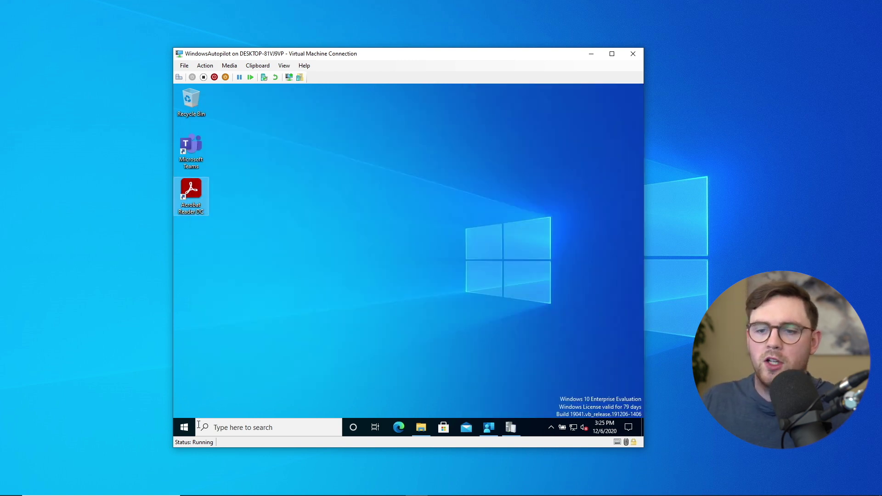
click(184, 427)
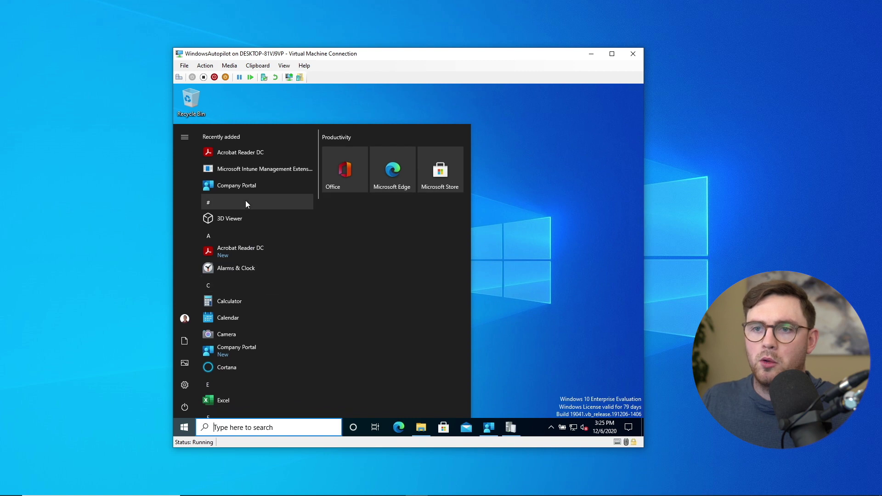
click(254, 257)
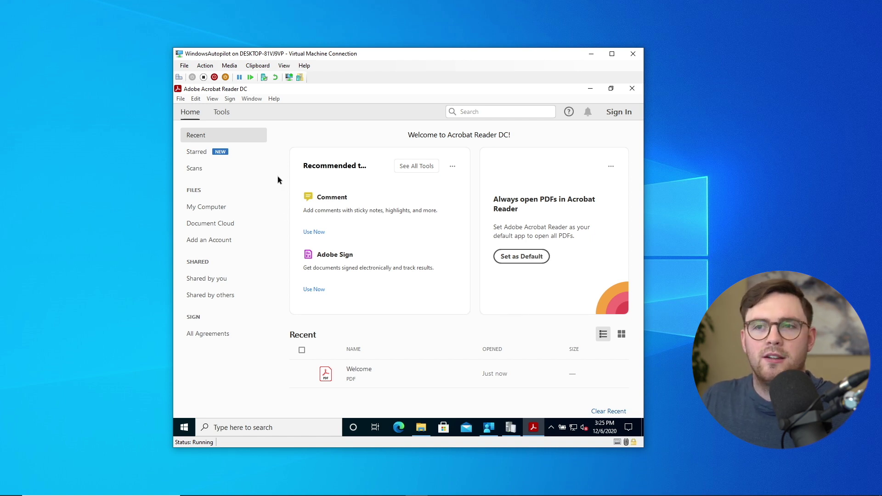
Check the release and file version in the About information of Acrobat Reader DC, then close the program.
click(273, 99)
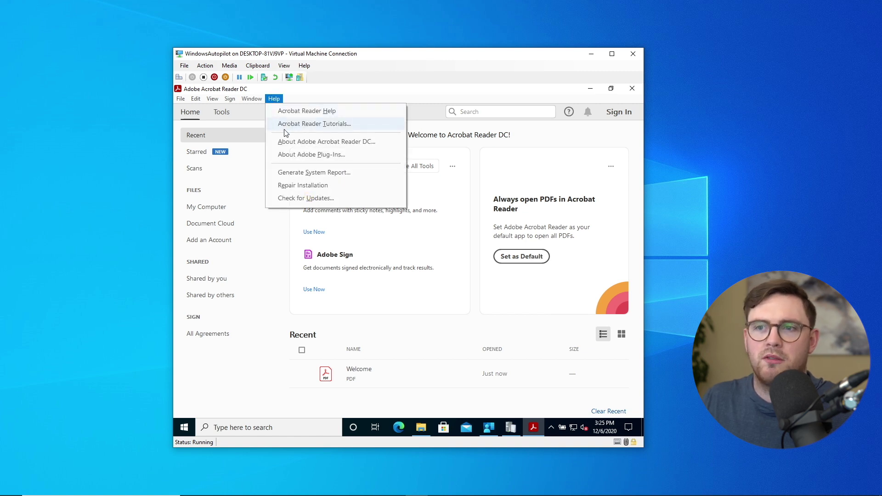
click(296, 143)
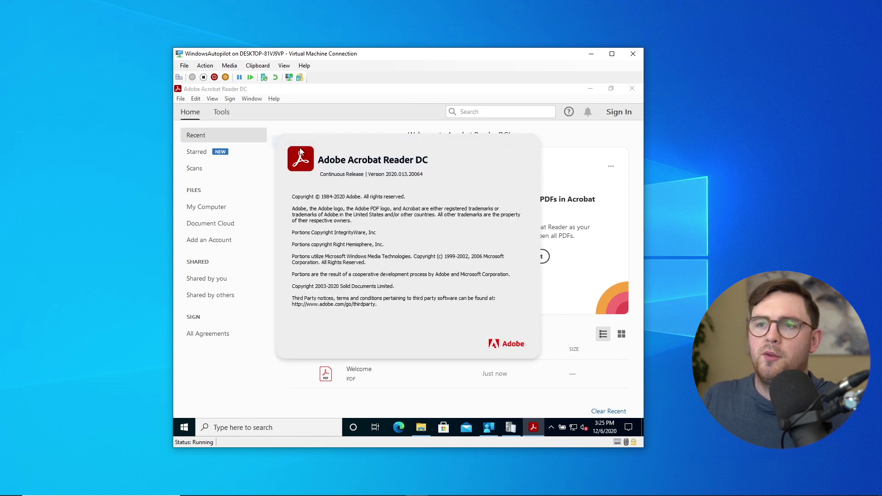
click(395, 177)
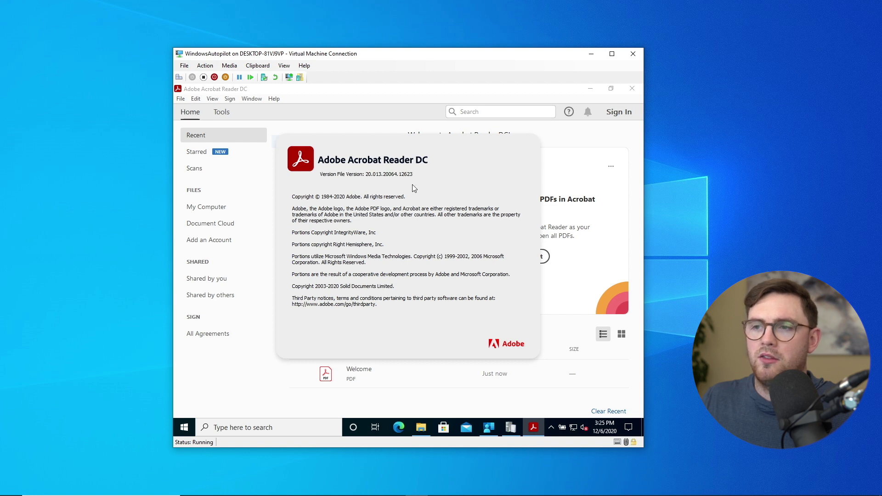
click(562, 152)
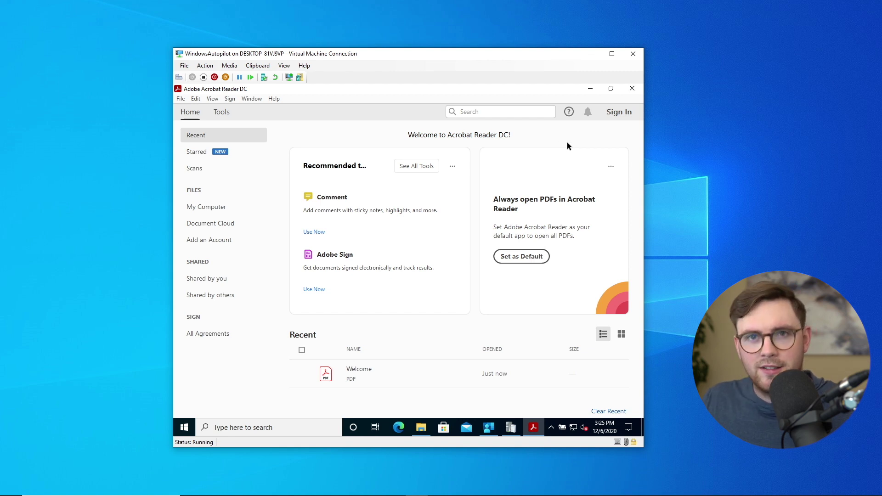
click(633, 90)
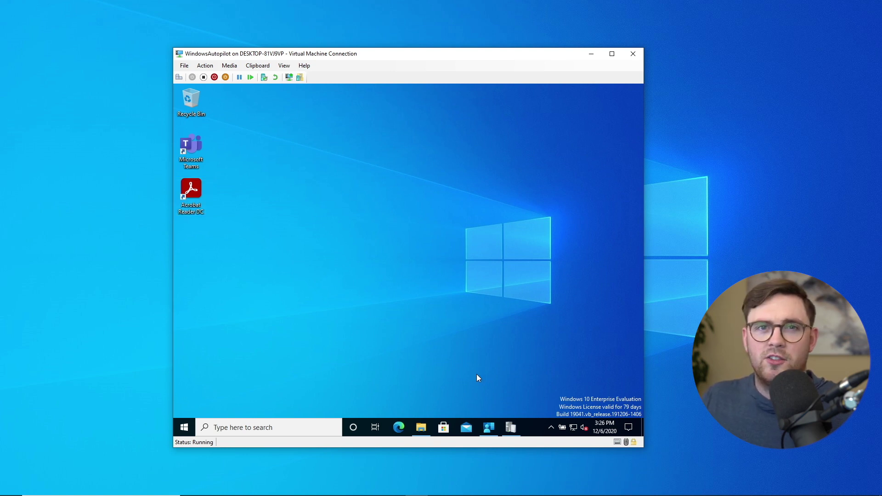
Show the folder C:\ProgramData\Microsoft\IntuneManagementExtension\Logs in File Explorer and select the IntuneManagementExtension log.
click(419, 428)
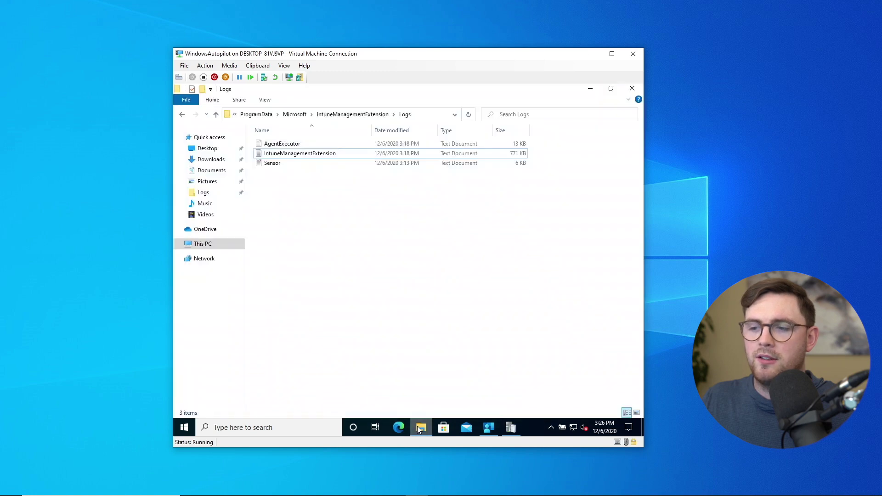
click(427, 119)
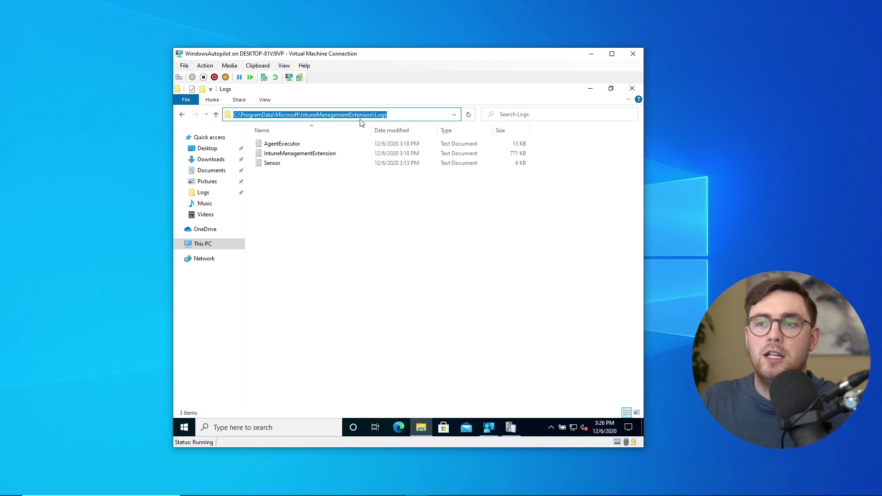
click(308, 156)
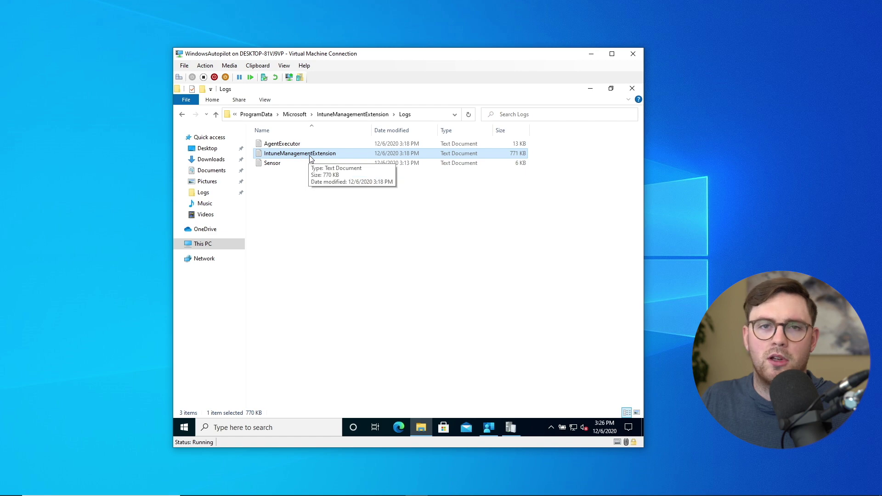
Examine the Setup.exe install command and installer exit code in IntuneManagementExtension.log with the Configuration Manager Trace Log Tool, then minimize the windows.
click(508, 429)
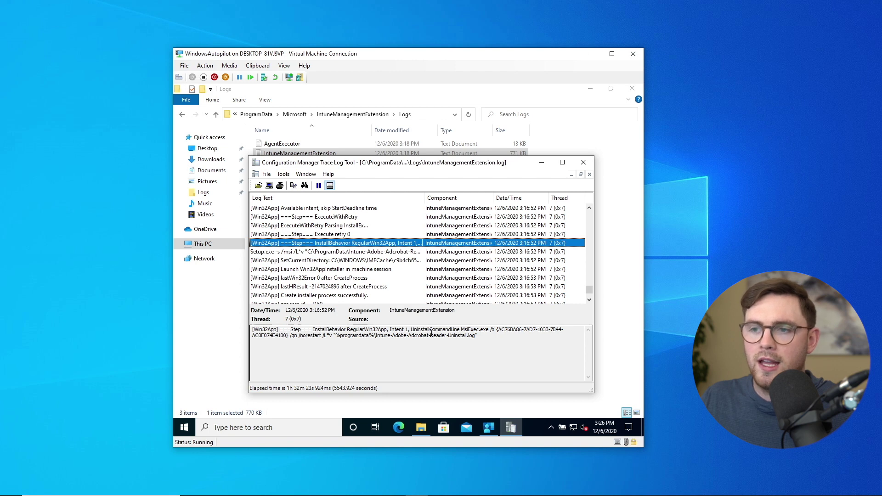
click(333, 252)
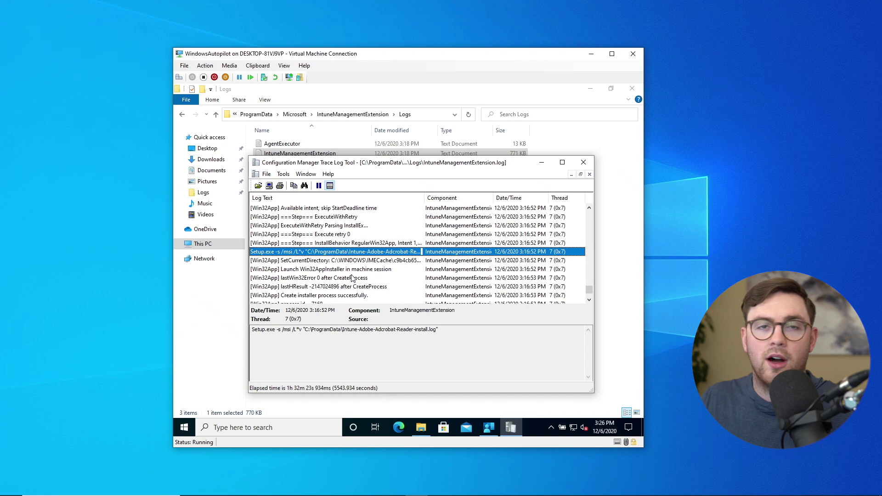
scroll(360, 271, down, 3)
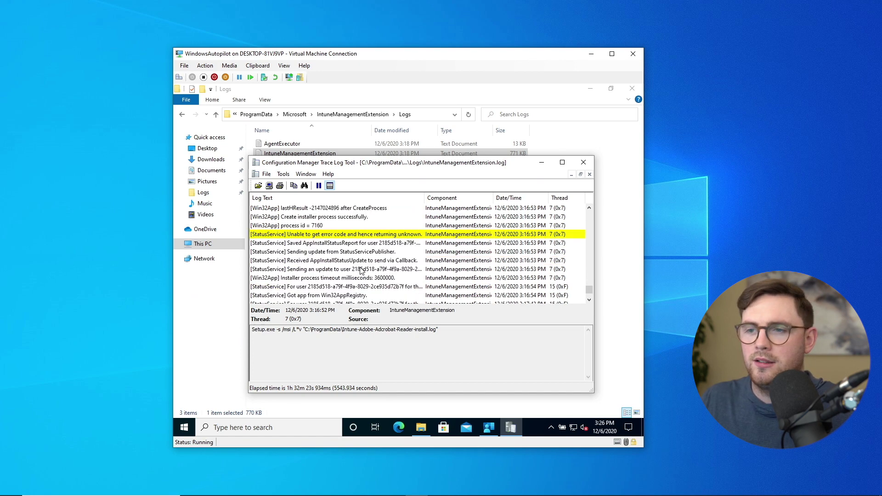
scroll(347, 267, down, 3)
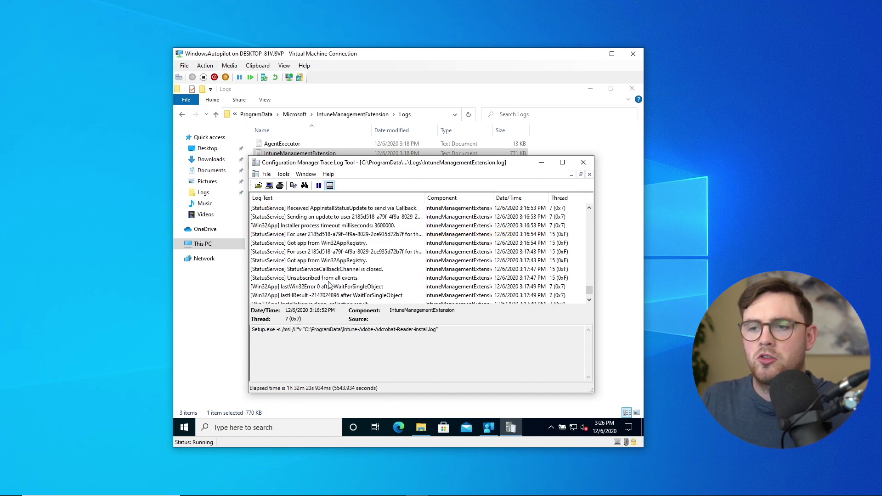
scroll(332, 285, down, 1)
click(305, 287)
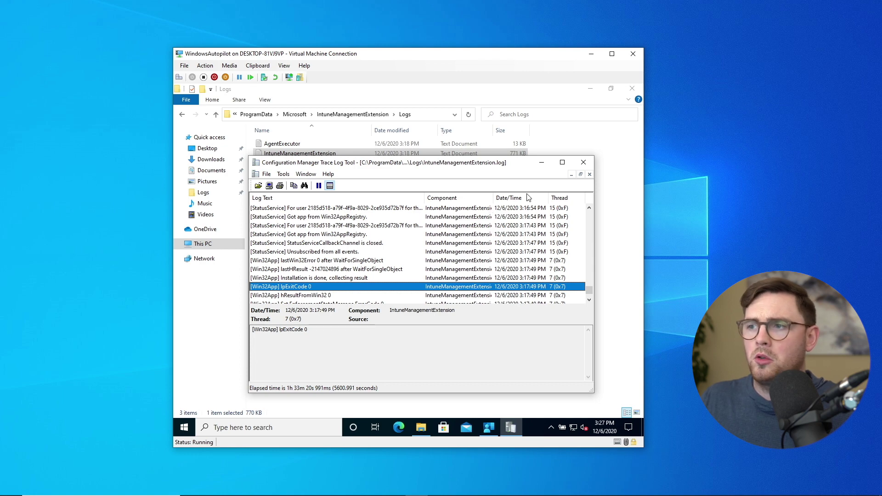
click(542, 166)
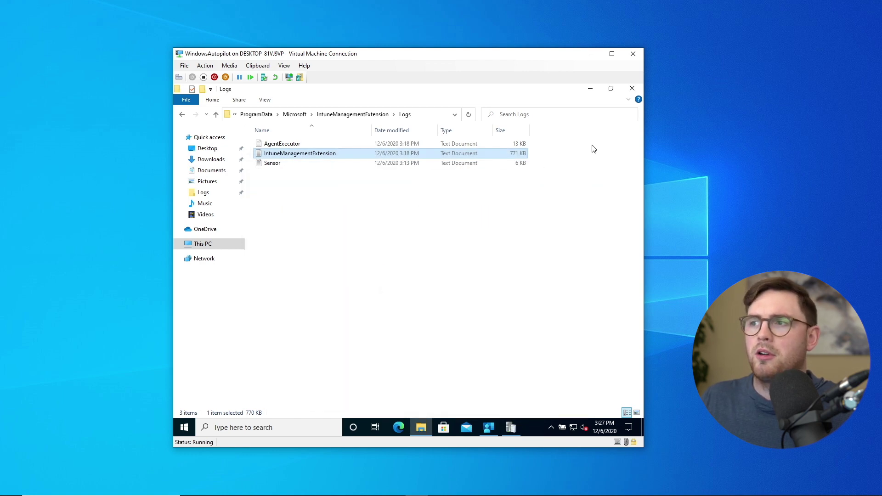
click(592, 90)
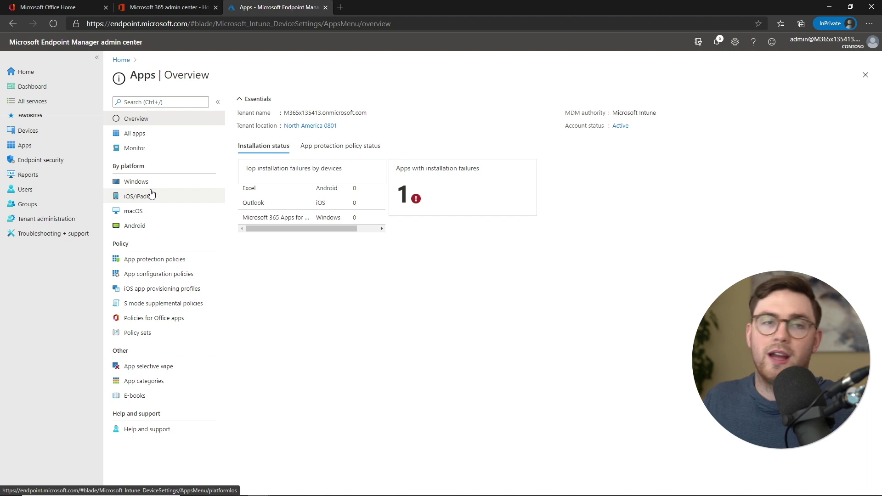
In the Endpoint Manager admin center, view the Adobe Acrobat Reader DC user install status and the listed user's device details.
click(29, 148)
click(138, 182)
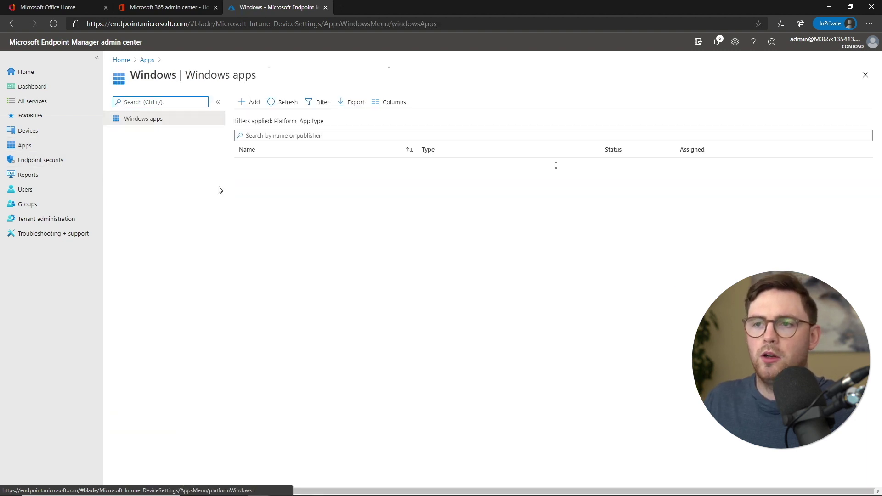
click(273, 168)
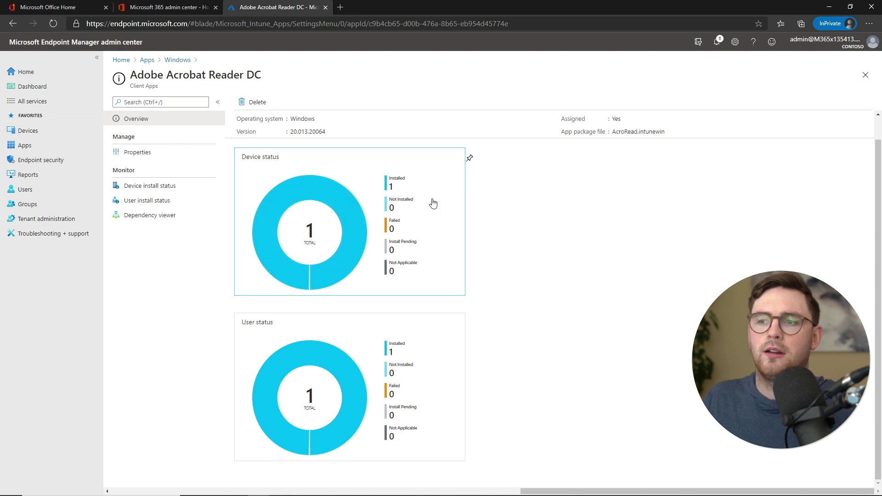
click(316, 388)
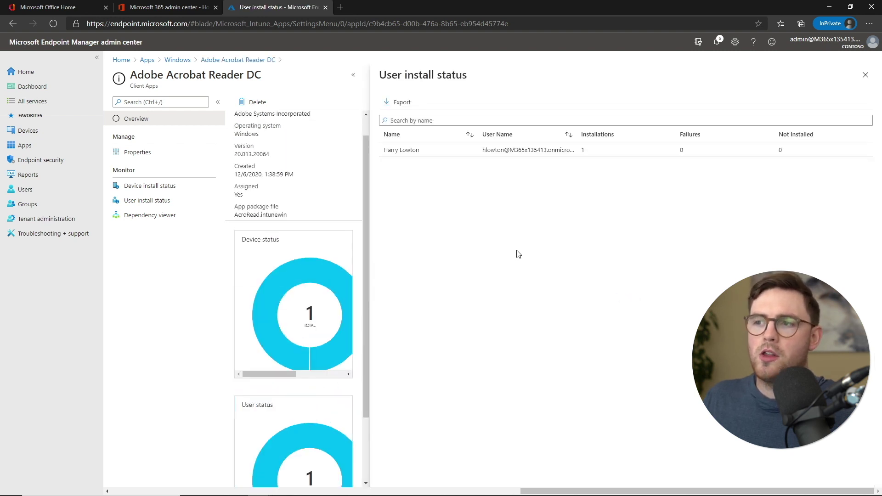
click(432, 156)
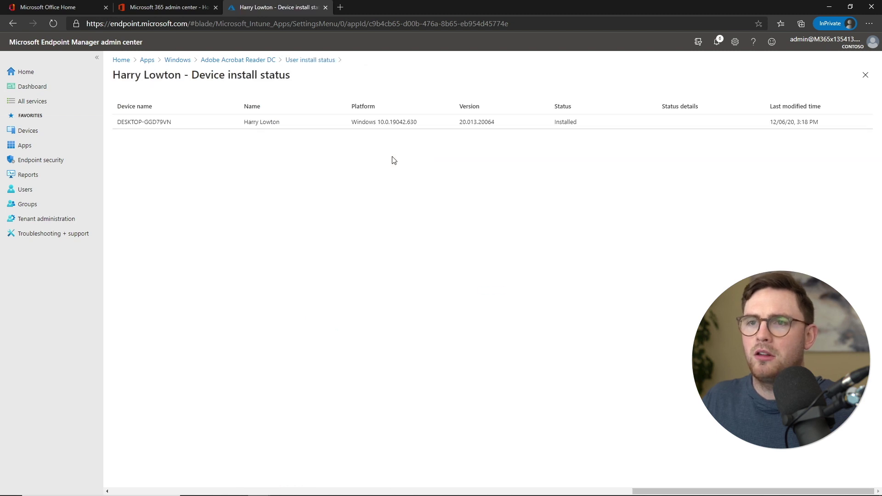